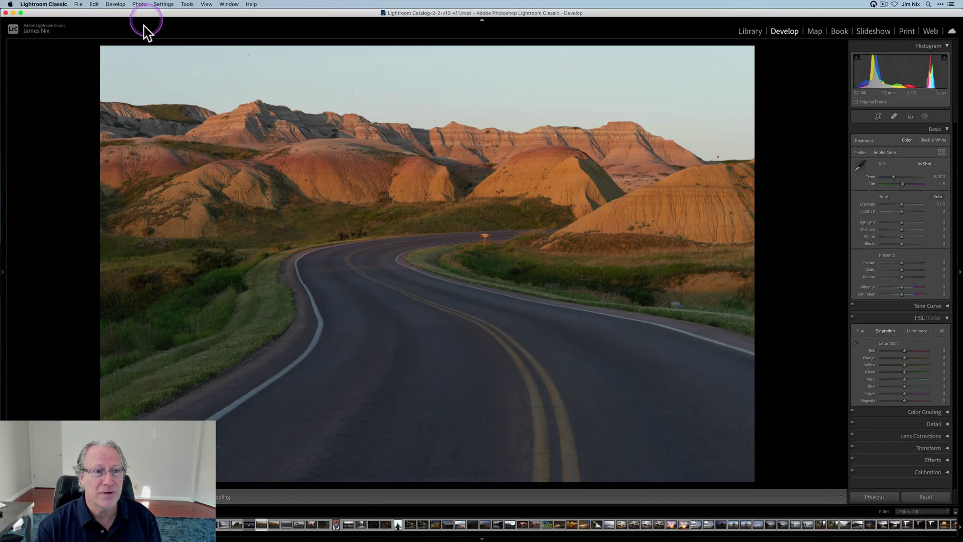
Send the badlands photo from Lightroom to Boris FX Optics 2022 as a ProPhoto RGB copy
left_click(140, 5)
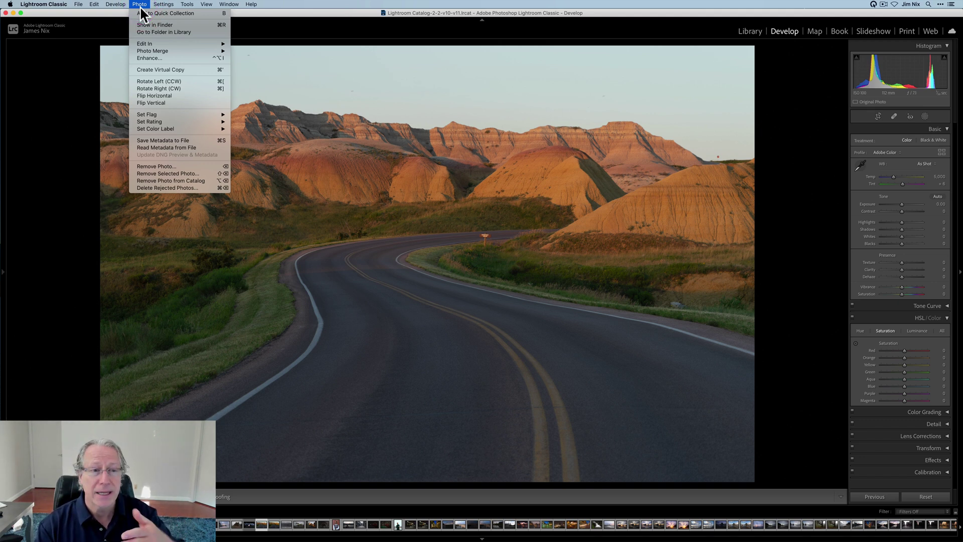
mouse_move(144, 44)
left_click(288, 50)
left_click(278, 81)
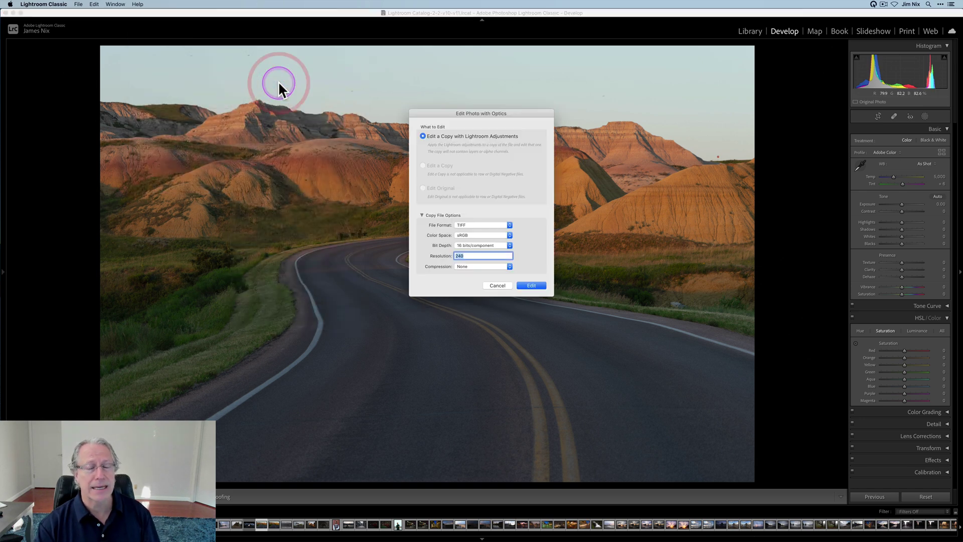
left_click(469, 235)
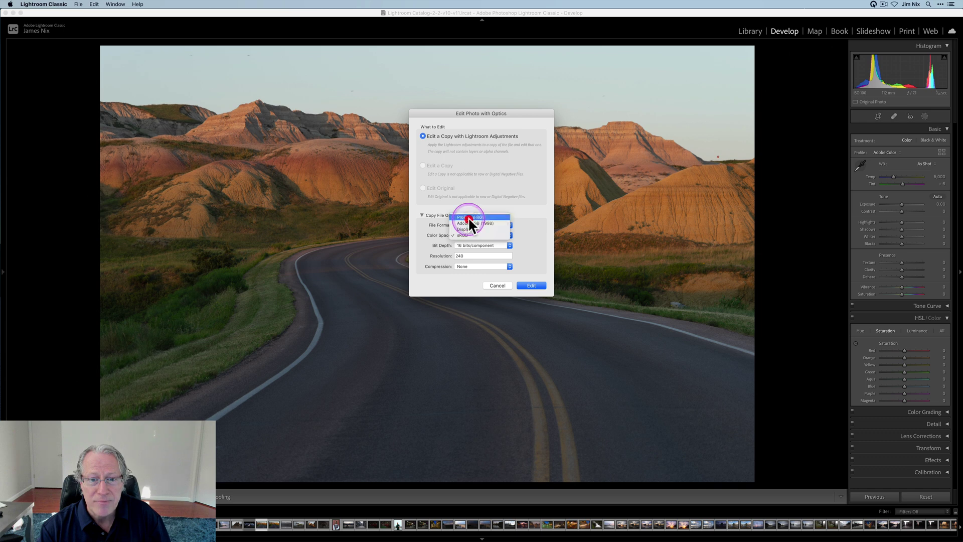
left_click(468, 217)
left_click(532, 287)
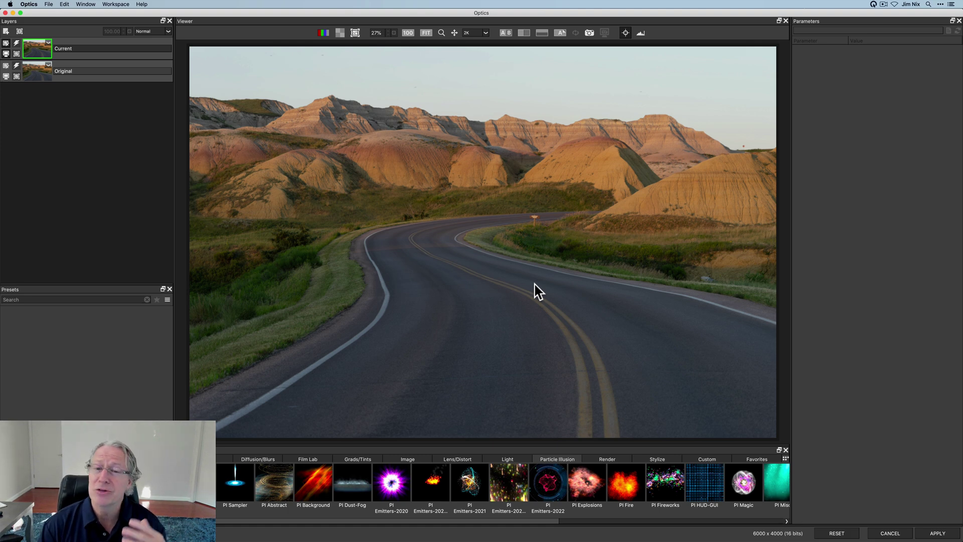
Apply the Color > Black and White filter with its Normal preset to the badlands photo
left_click(491, 260)
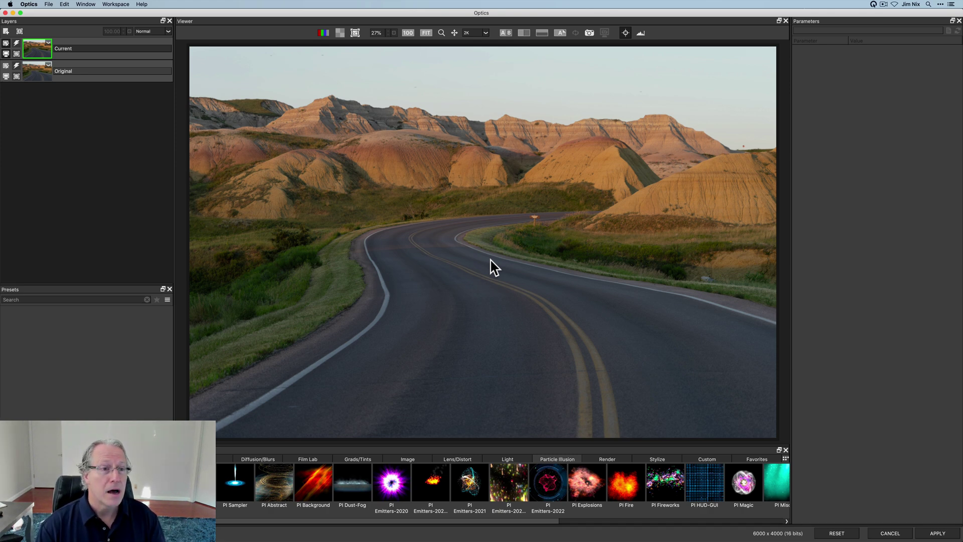
left_click(39, 41)
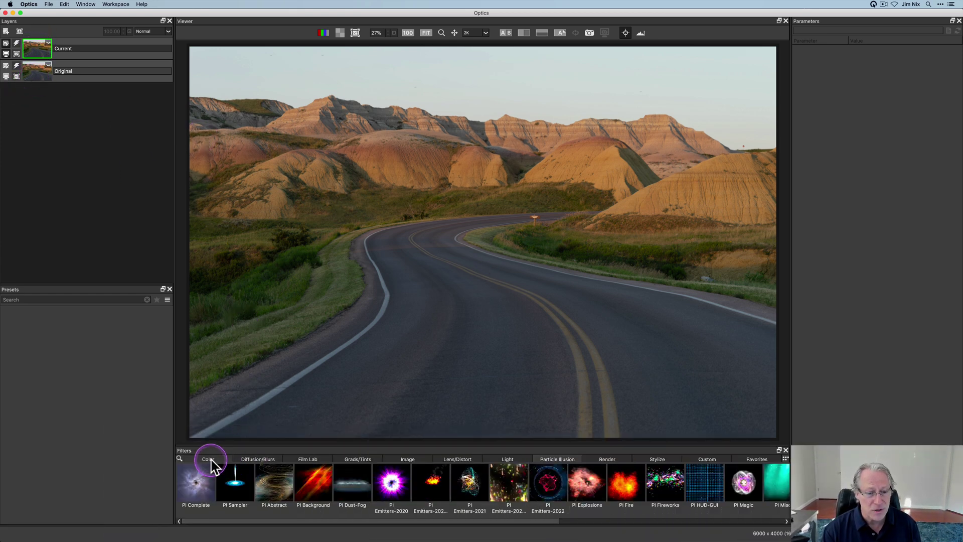
left_click(214, 461)
left_click(235, 484)
left_click(84, 353)
left_click(95, 333)
left_click(265, 478)
left_click(240, 497)
left_click(92, 343)
left_click(93, 337)
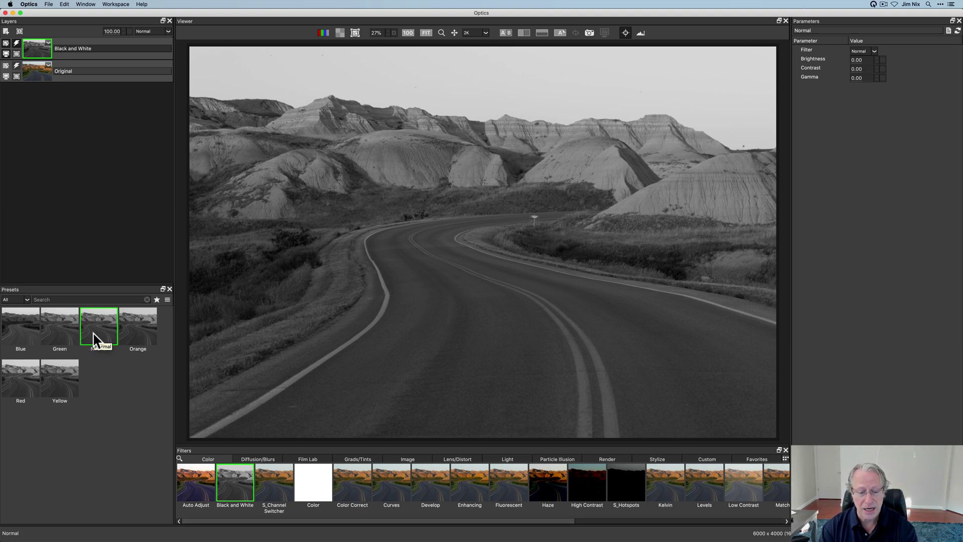
Add an S_FilmEffect layer with the Crisp Cottage preset and lower its opacity to 25
left_click(6, 31)
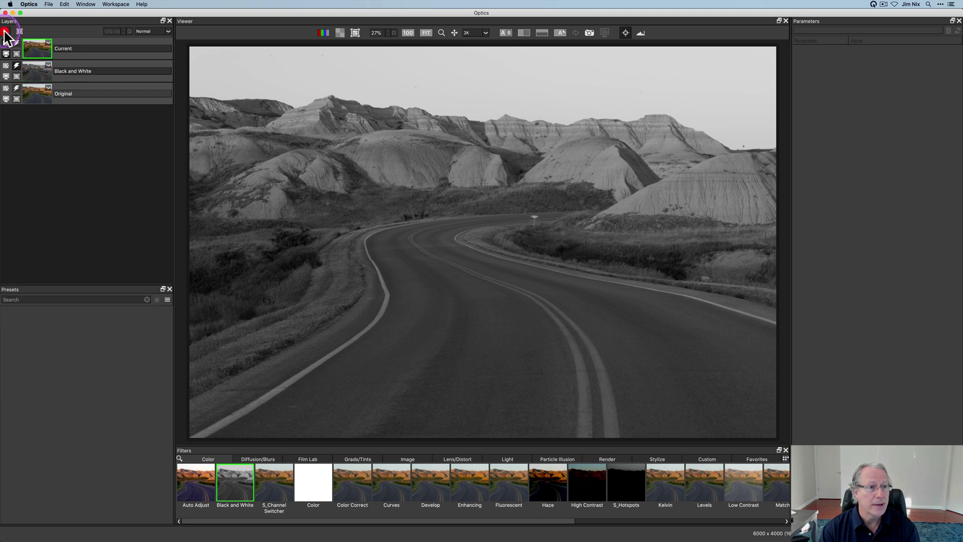
left_click(213, 263)
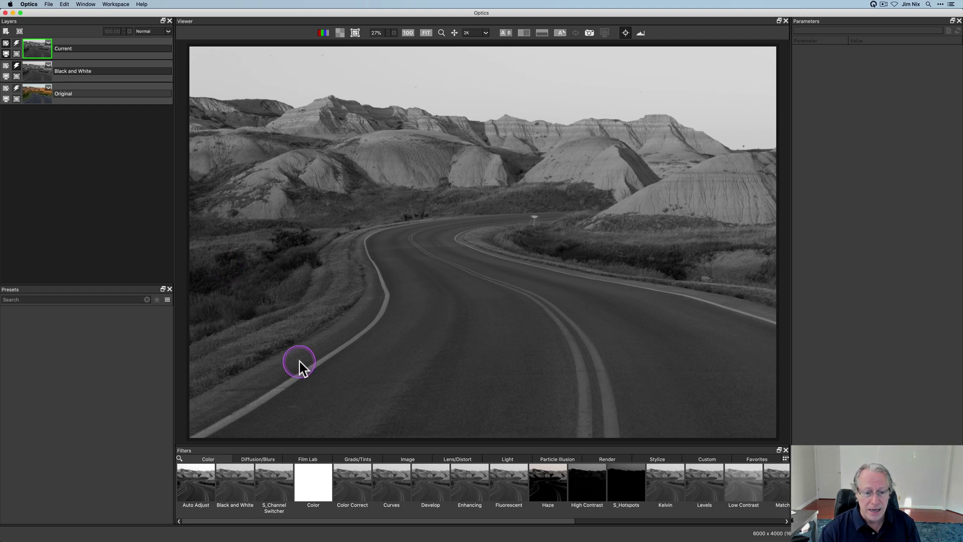
left_click(311, 459)
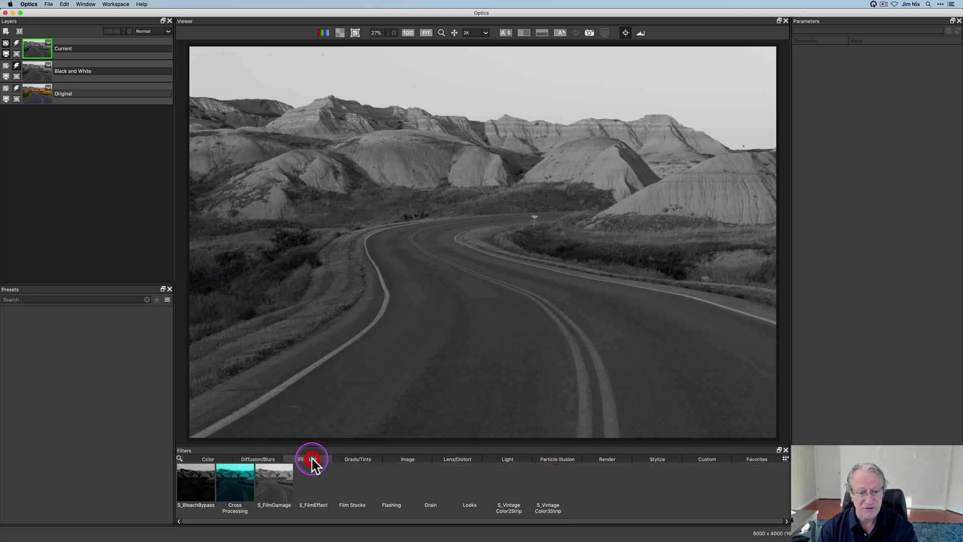
left_click(311, 497)
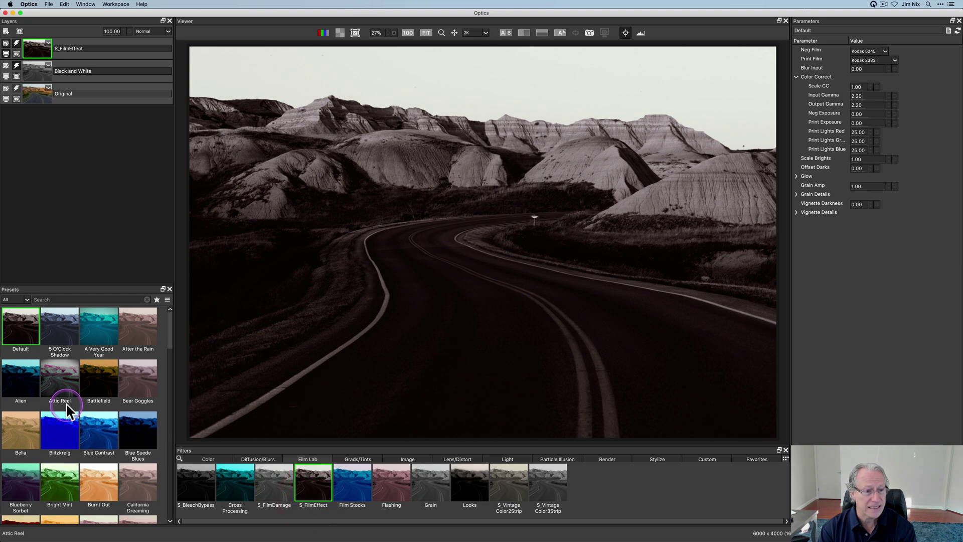
scroll(98, 456, "down", 3)
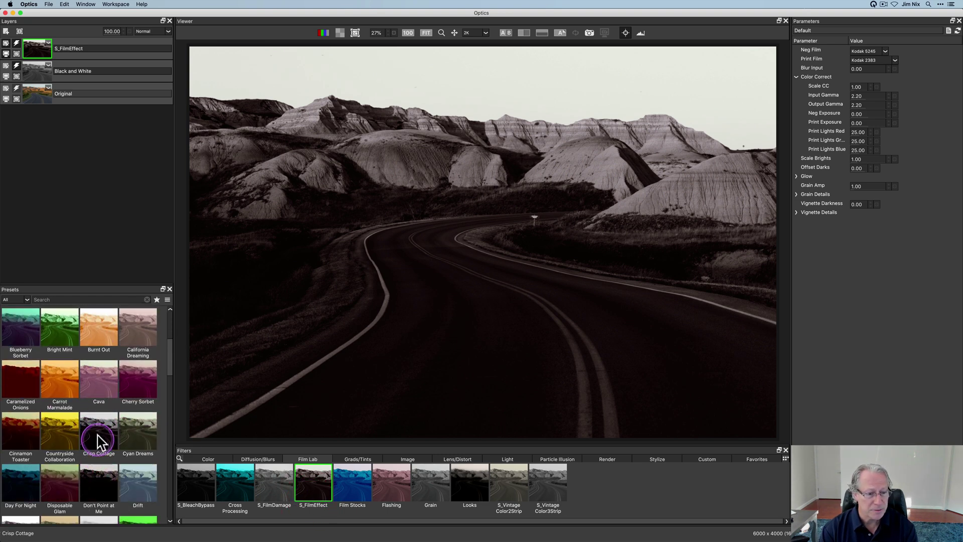
left_click(98, 440)
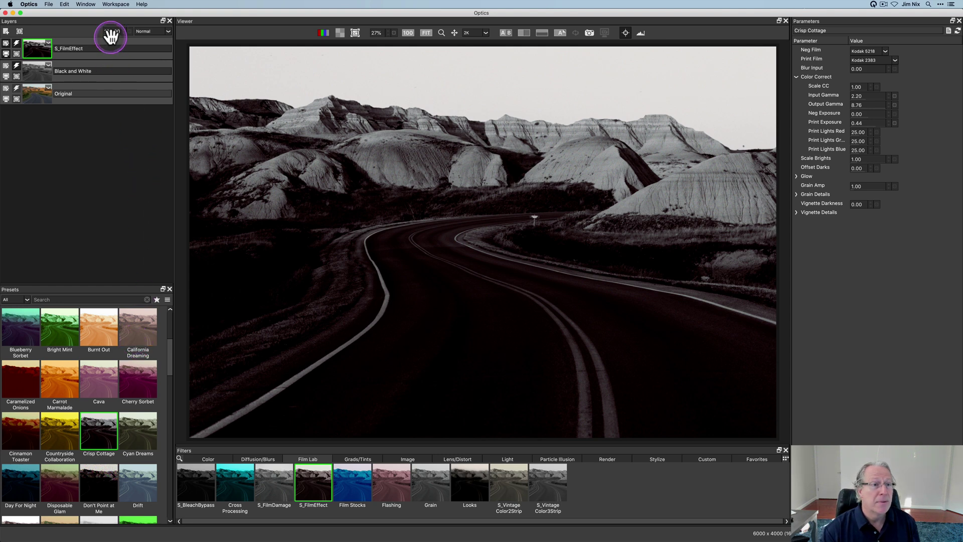
left_click_drag(113, 30, 81, 32)
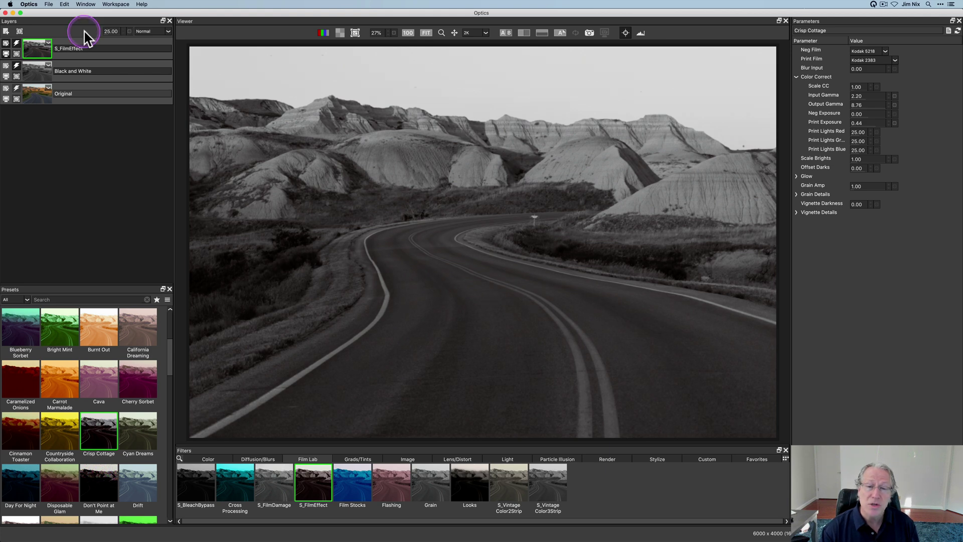
Compare the film effect by toggling the layer and using the split before/after view
left_click(6, 45)
left_click(15, 44)
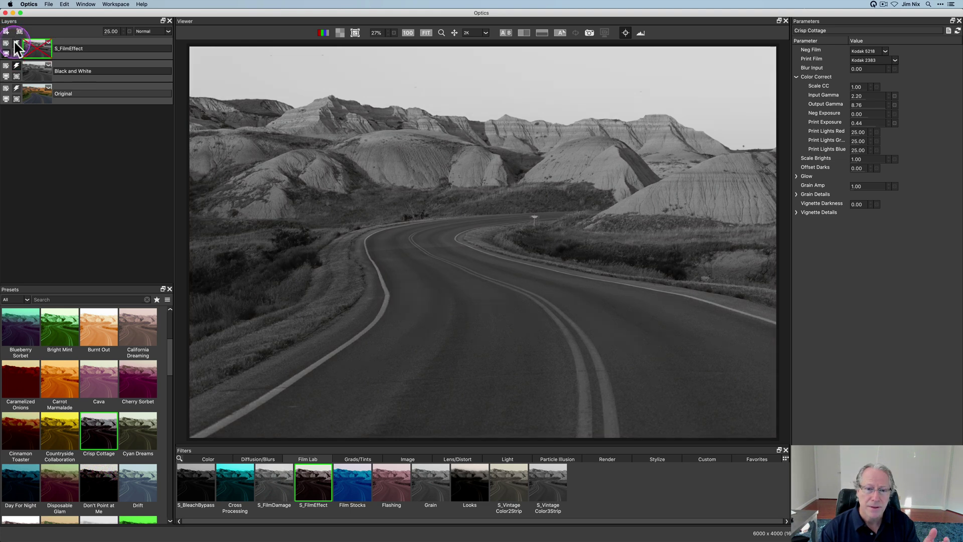
left_click(16, 44)
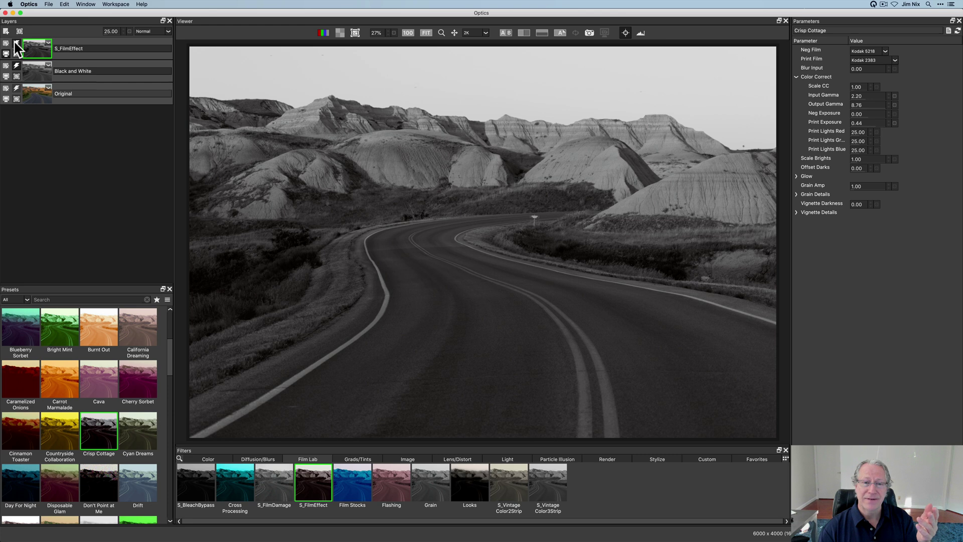
left_click(520, 33)
left_click_drag(354, 149, 763, 137)
left_click_drag(702, 141, 507, 119)
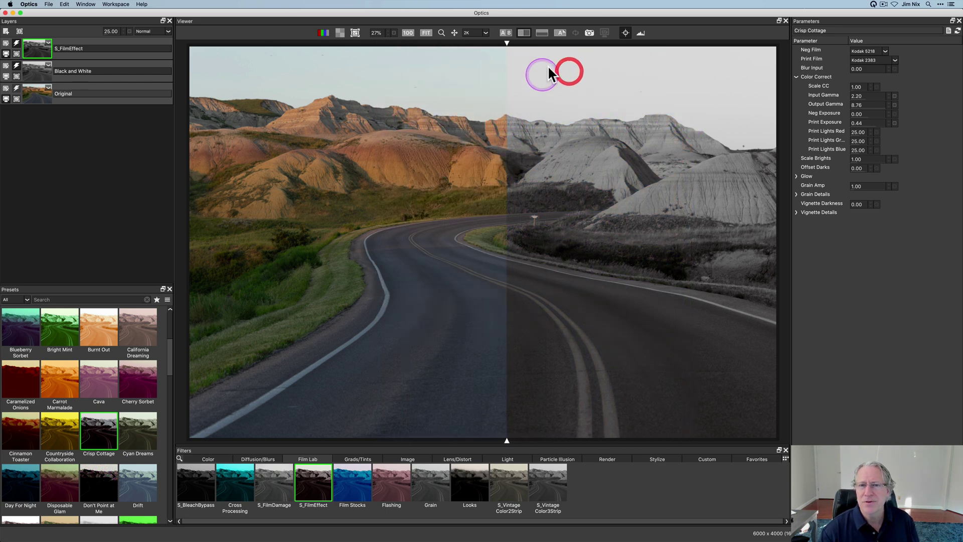
left_click(522, 34)
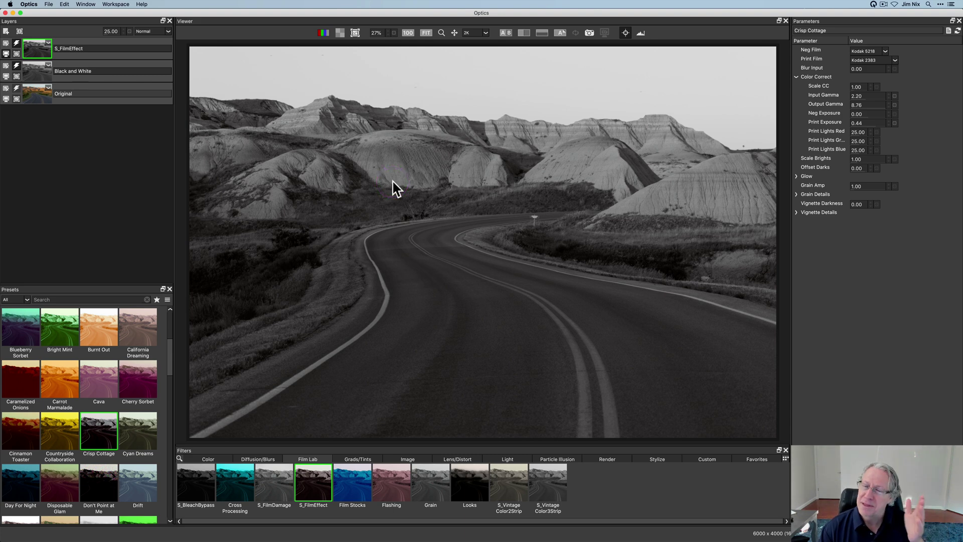
Add a Curves layer with the black point raised to top and white point dropped to 0
left_click(6, 31)
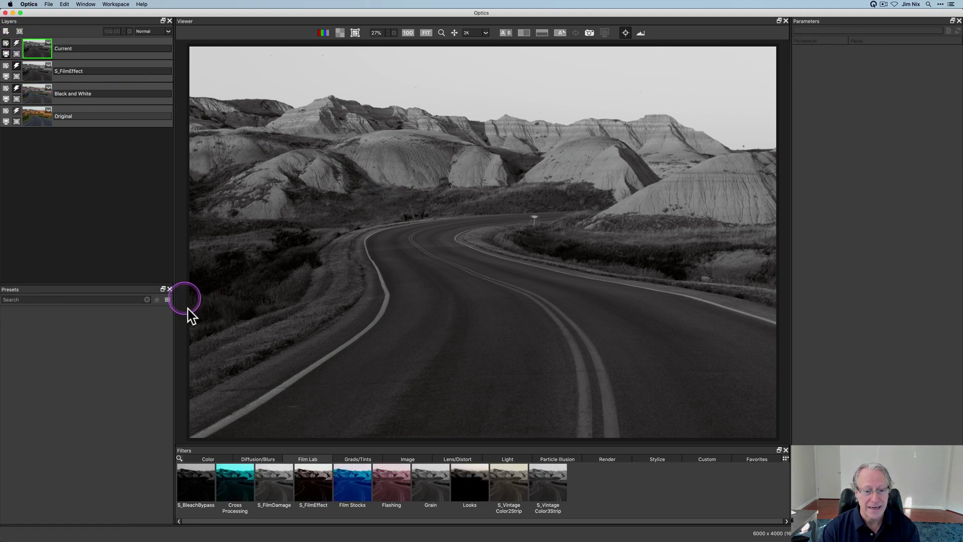
left_click(212, 460)
left_click(389, 484)
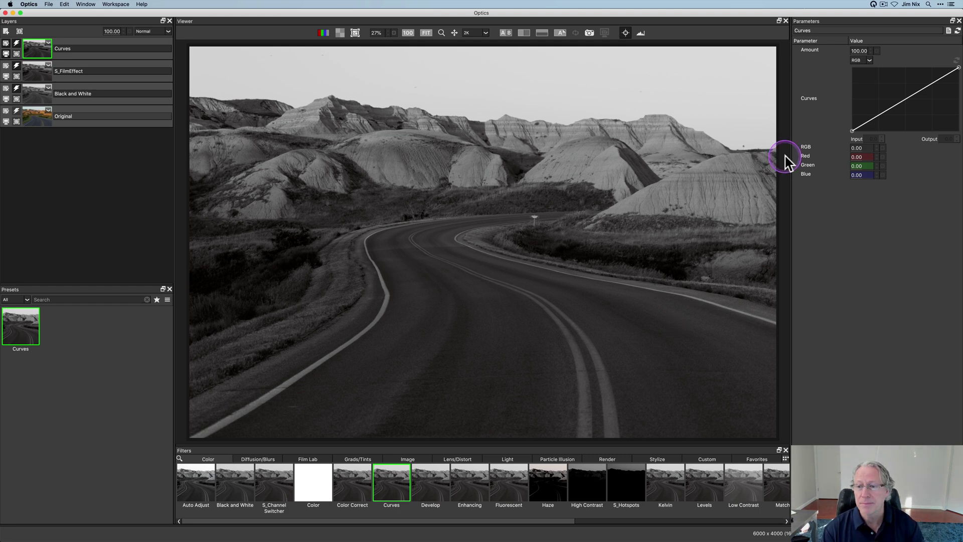
left_click_drag(853, 133, 851, 67)
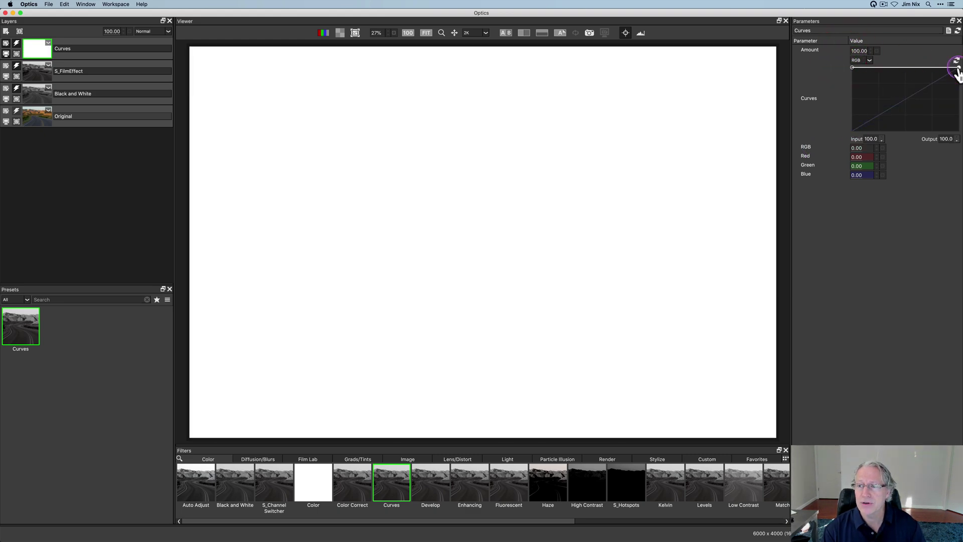
left_click_drag(957, 70, 928, 134)
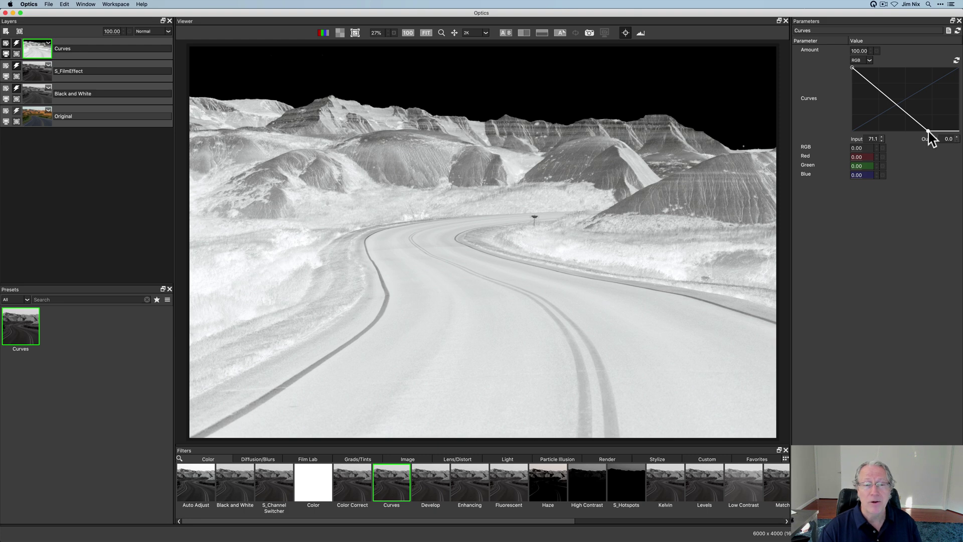
left_click_drag(316, 96, 192, 111)
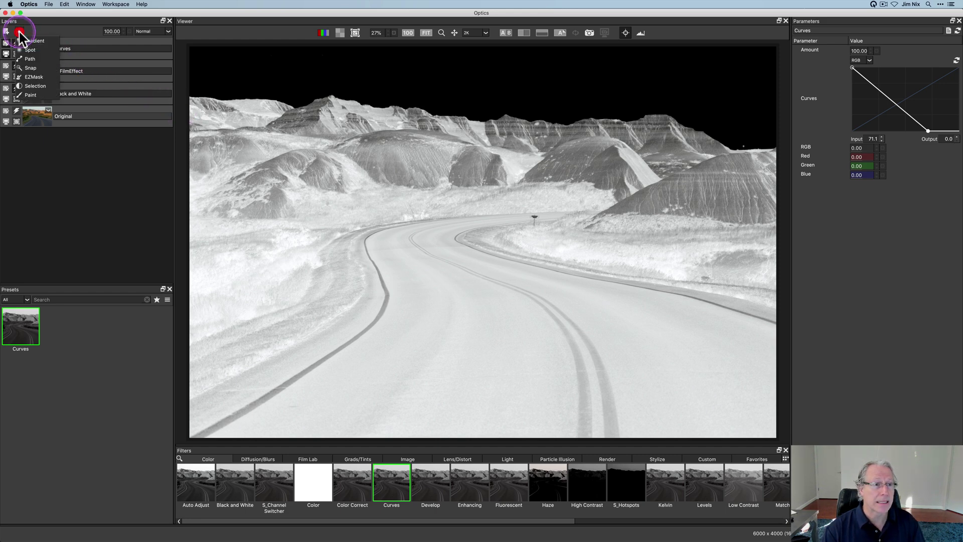
Mask the Curves layer to the sky, marking the hills and road as excluded
left_click(31, 77)
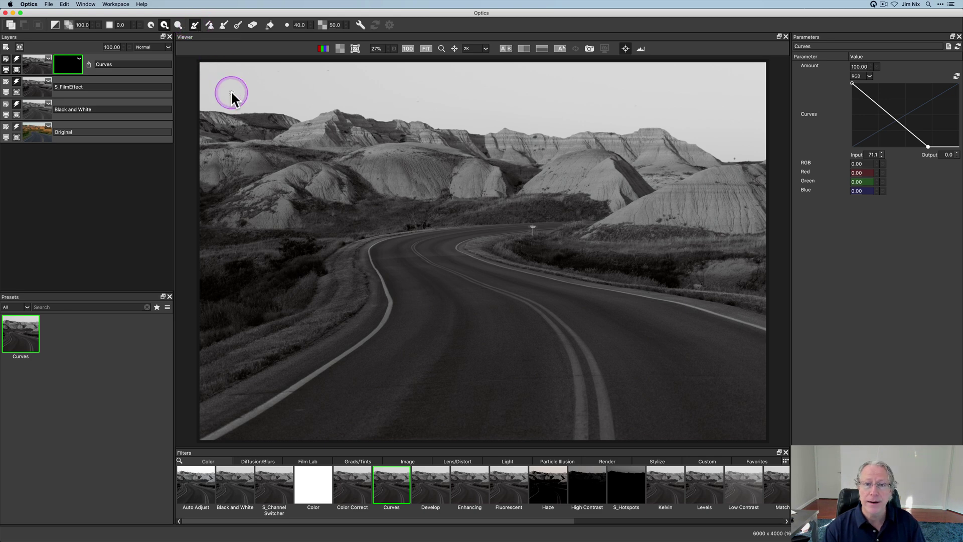
mouse_move(218, 95)
left_mouse_down()
mouse_move(609, 116)
mouse_move(645, 106)
mouse_move(705, 132)
mouse_move(730, 98)
mouse_move(432, 75)
mouse_move(221, 76)
left_mouse_up()
left_click(209, 26)
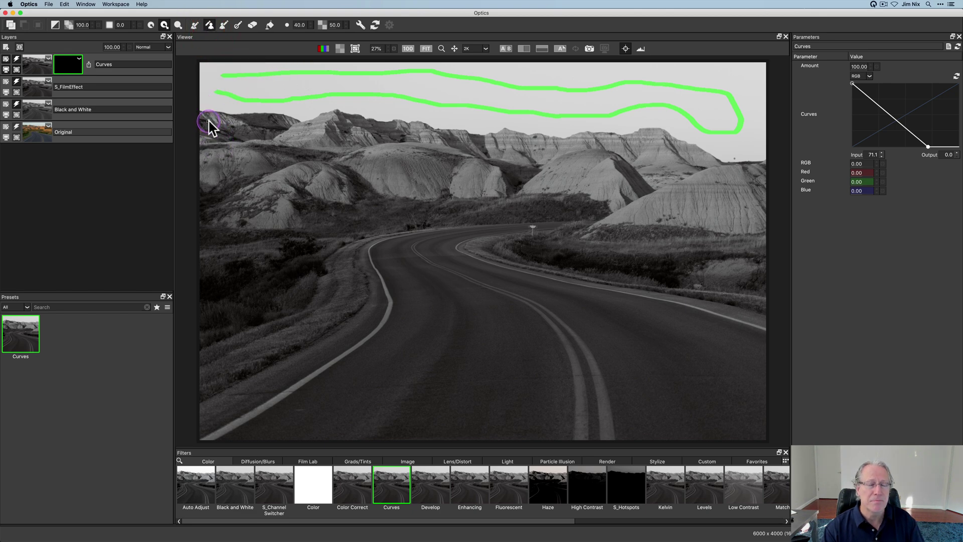
mouse_move(204, 121)
left_mouse_down()
mouse_move(291, 134)
mouse_move(358, 125)
mouse_move(520, 157)
mouse_move(674, 160)
mouse_move(684, 209)
mouse_move(223, 200)
mouse_move(722, 254)
mouse_move(547, 296)
mouse_move(725, 364)
mouse_move(492, 327)
mouse_move(245, 254)
mouse_move(367, 329)
mouse_move(328, 391)
mouse_move(423, 348)
mouse_move(469, 399)
left_mouse_up()
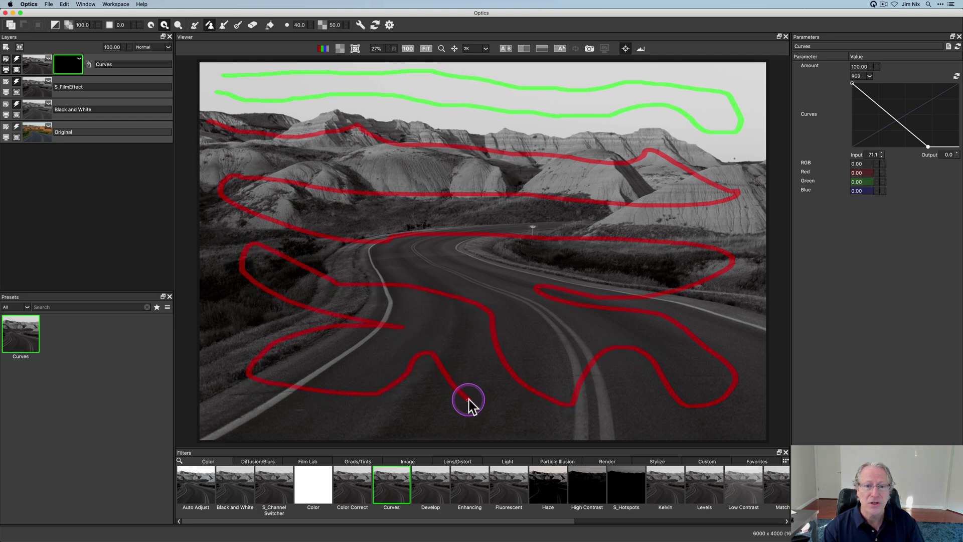
left_click(390, 26)
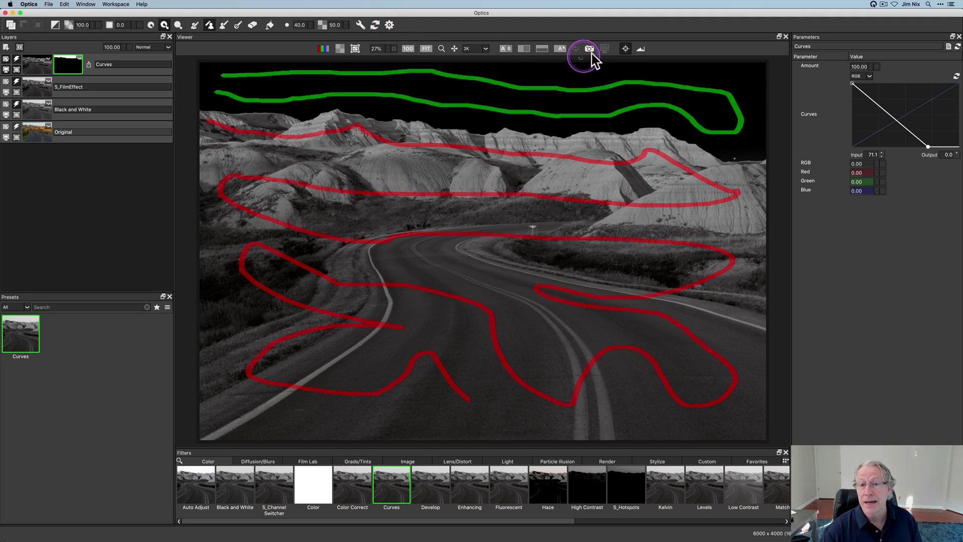
left_click(626, 49)
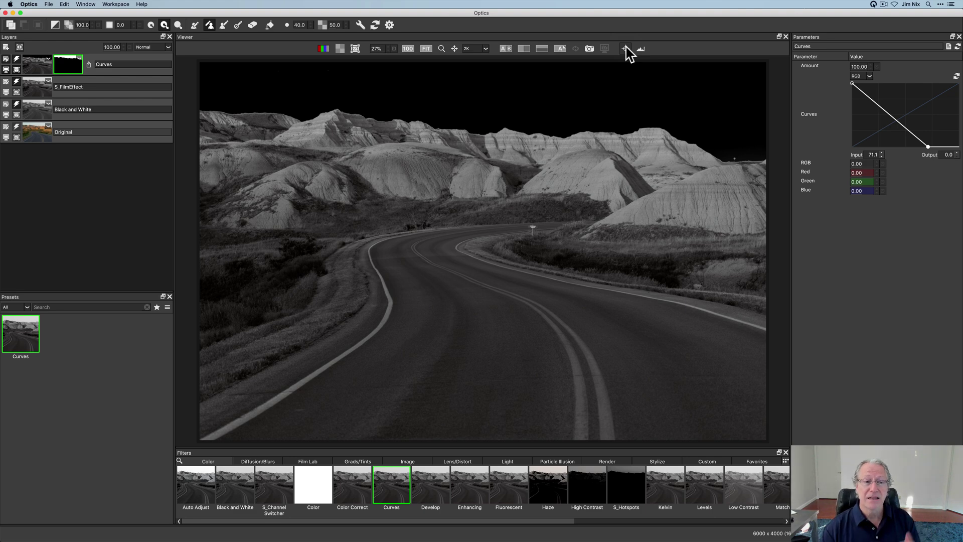
Toggle the Curves layer off and on to compare, and add a new layer above it
left_click(18, 61)
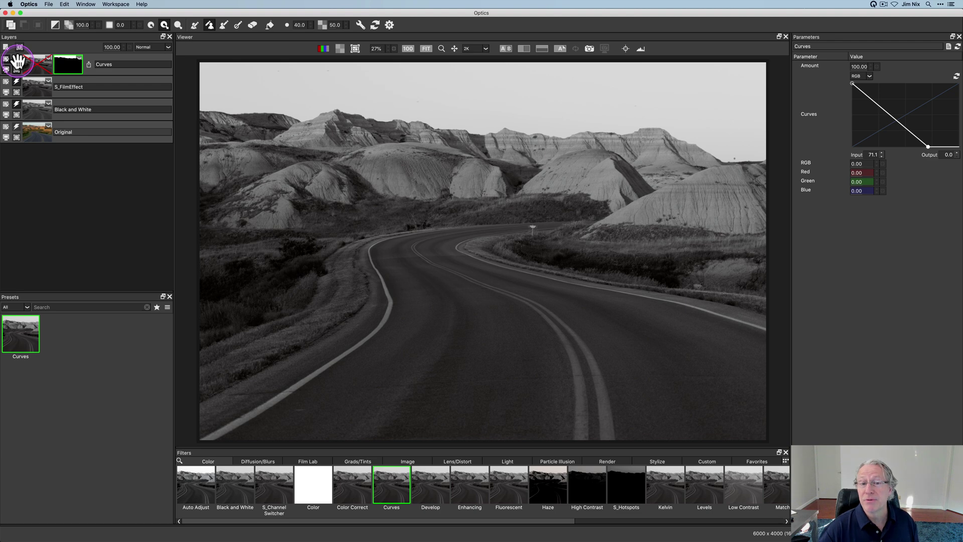
left_click(18, 61)
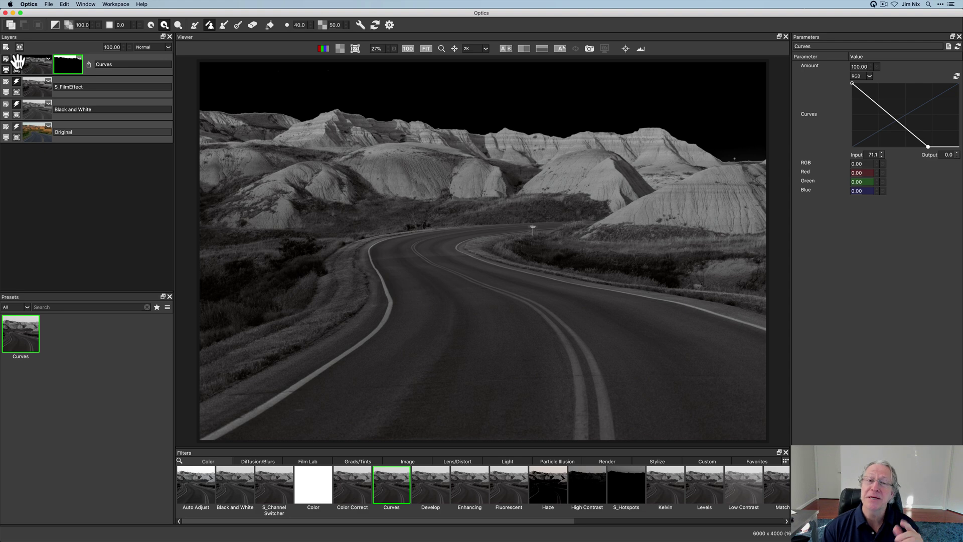
left_click(62, 65)
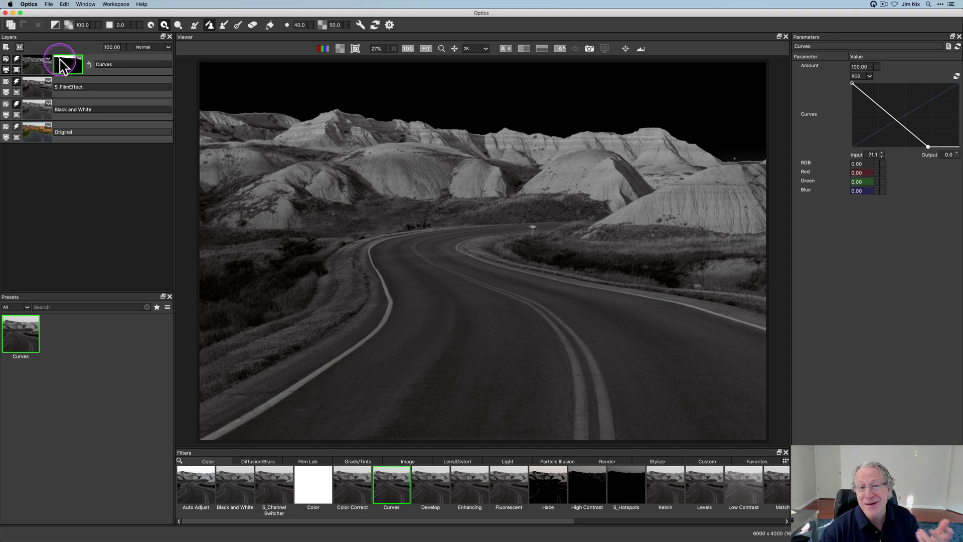
left_click(6, 47)
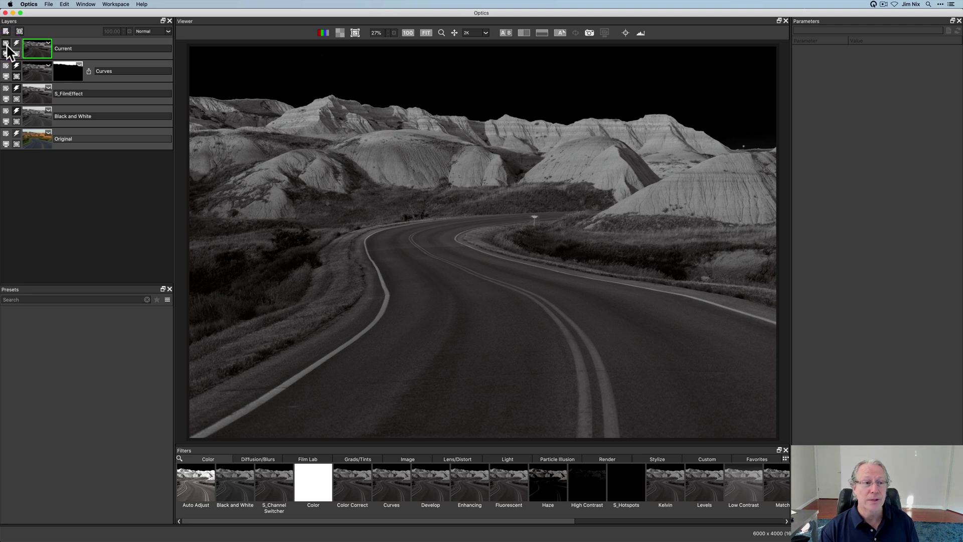
Copy the Curves sky mask onto the new layer and target its image
left_click(68, 68)
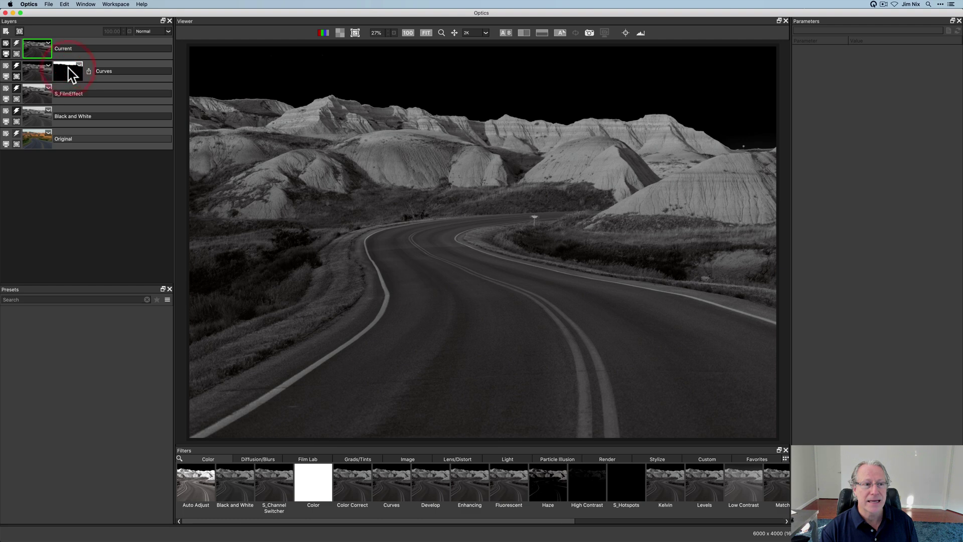
left_click_drag(69, 71, 68, 63)
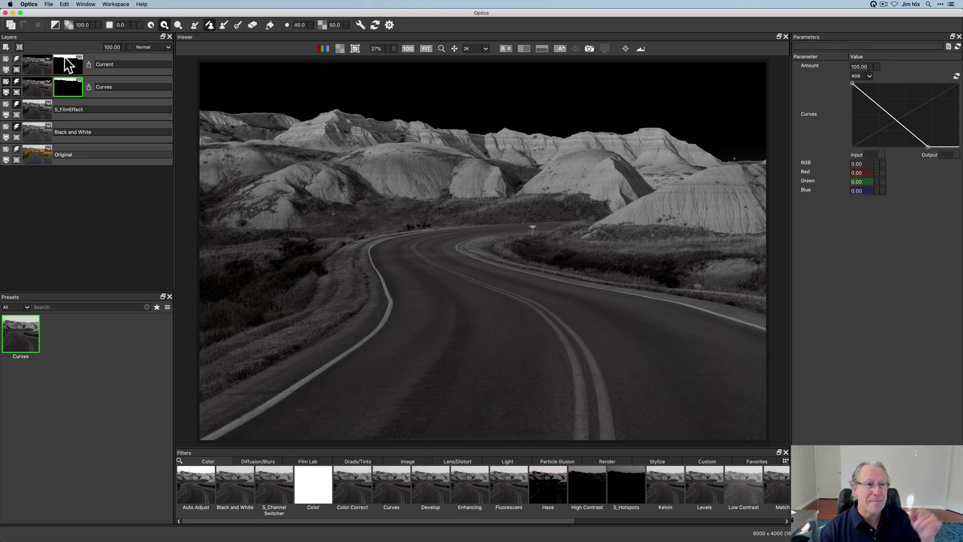
left_click(35, 58)
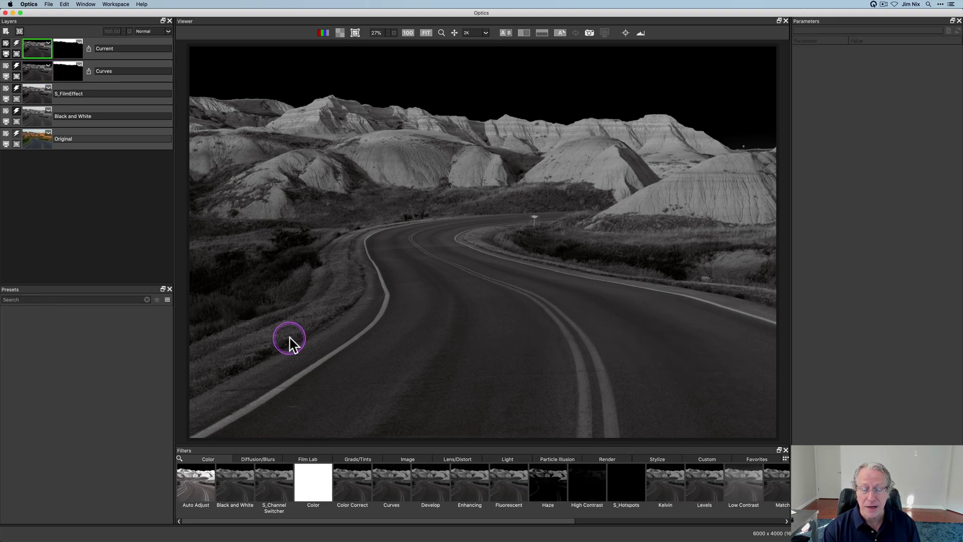
Apply Render > S_NightSky with the Deep Space preset and toggle it to compare
left_click(608, 460)
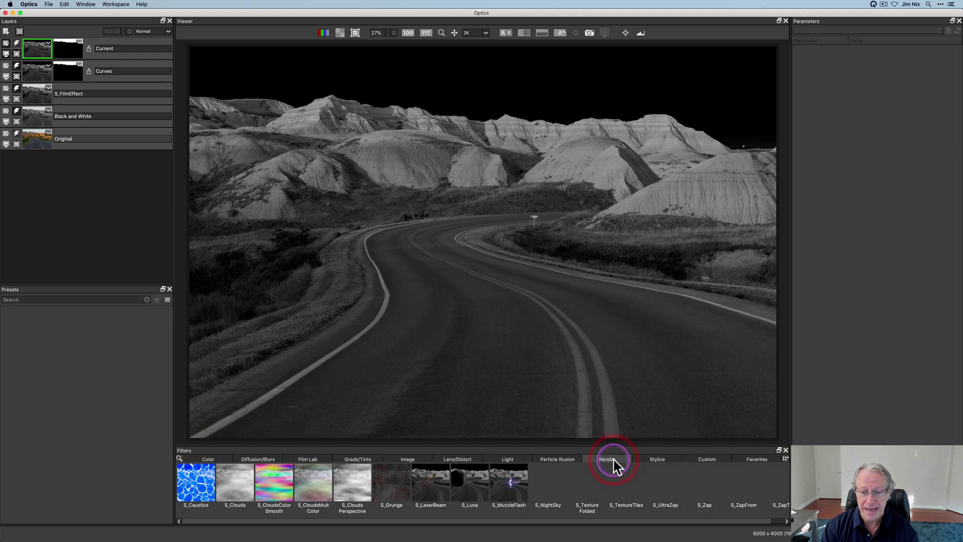
left_click(547, 482)
left_click(93, 389)
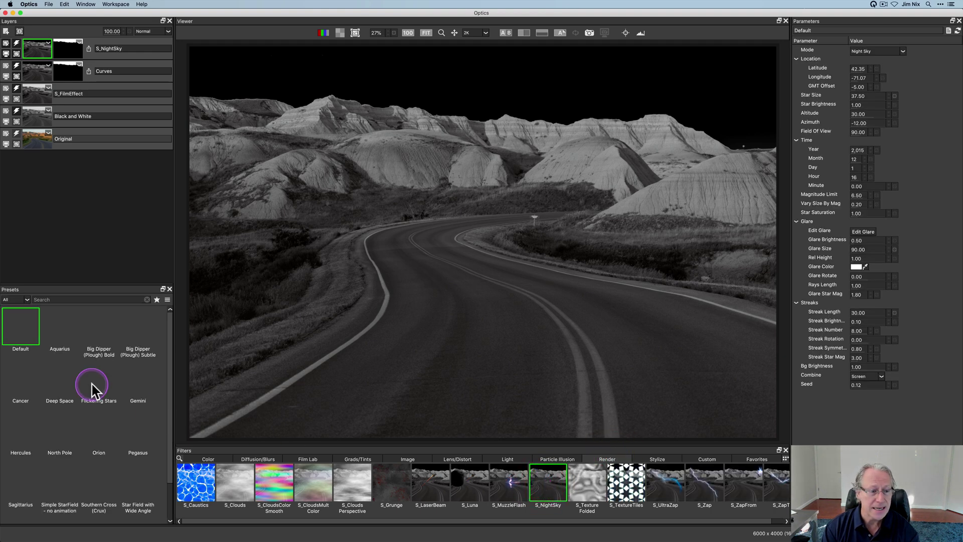
left_click(58, 382)
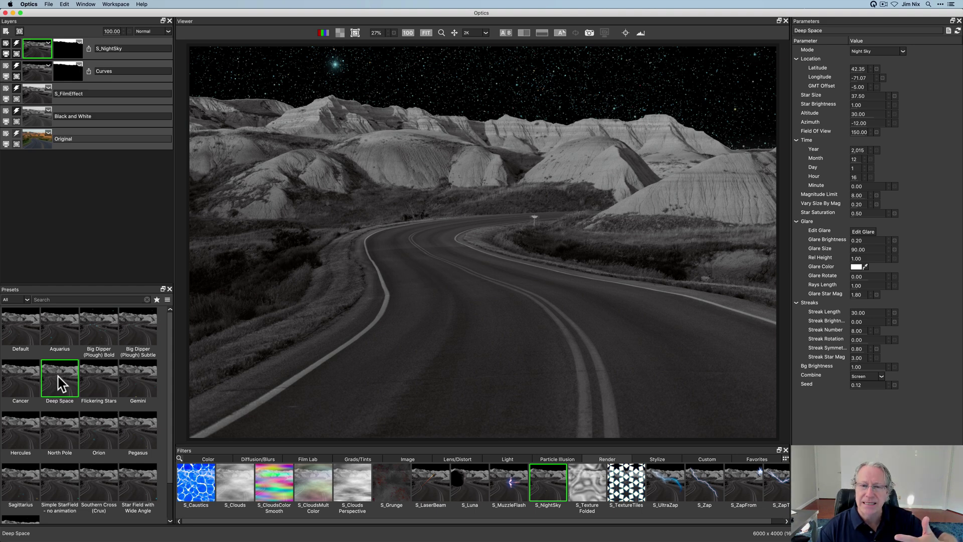
left_click(55, 344)
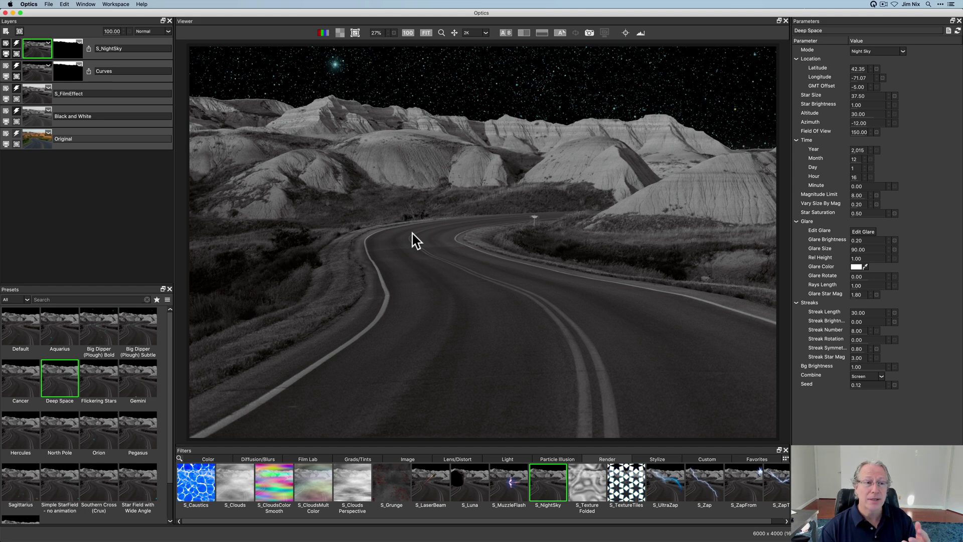
left_click(16, 44)
left_click(16, 44)
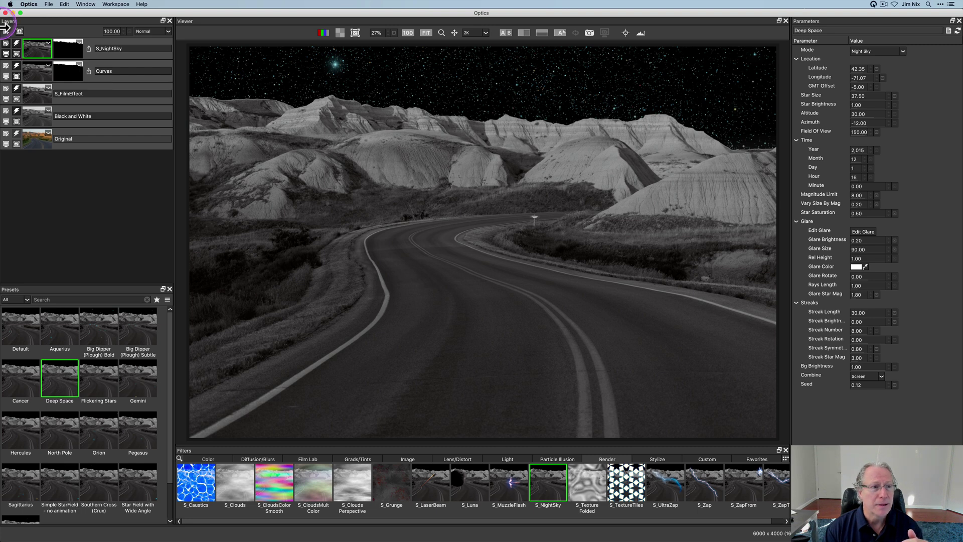
Add a Film Lab > Film Stocks layer using the Movie Looks preset Finding Nemo
left_click(6, 31)
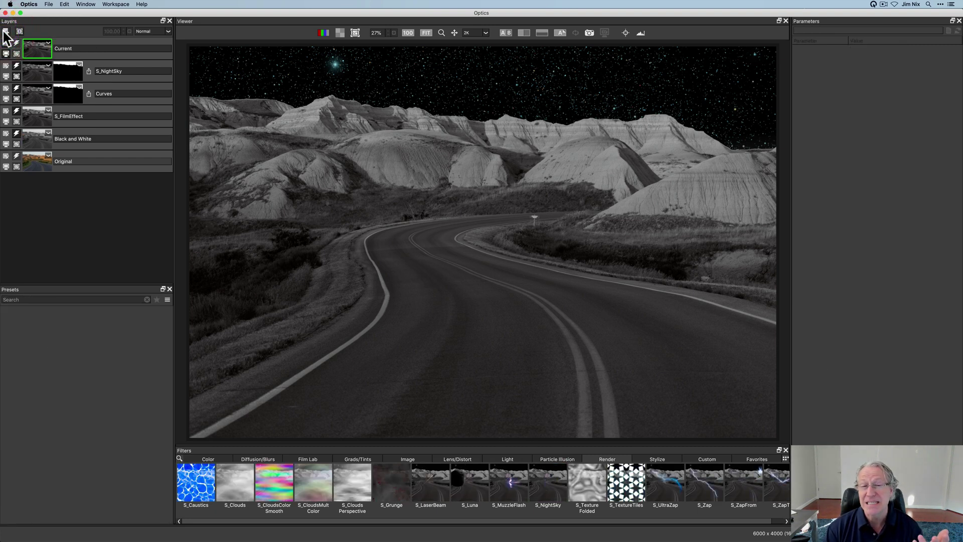
left_click(308, 460)
left_click(352, 482)
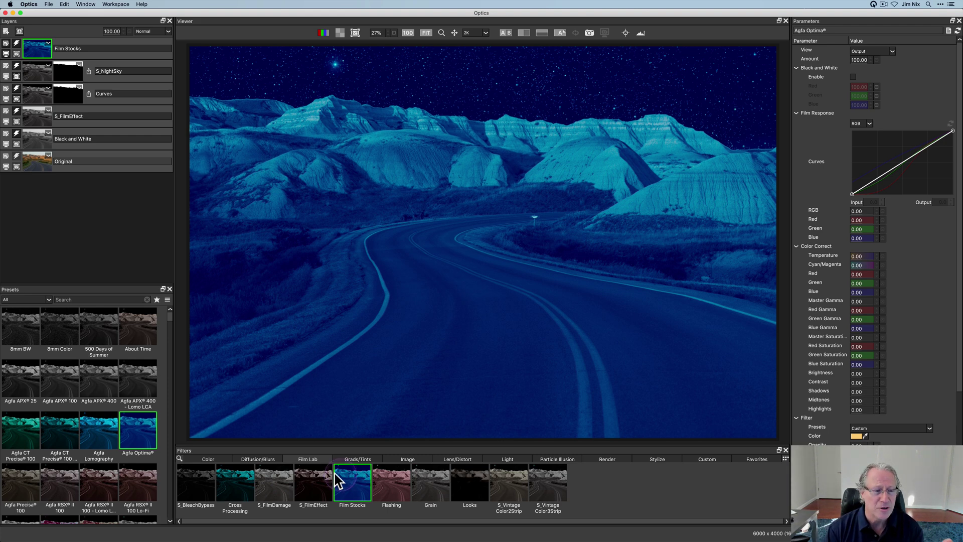
left_click(46, 301)
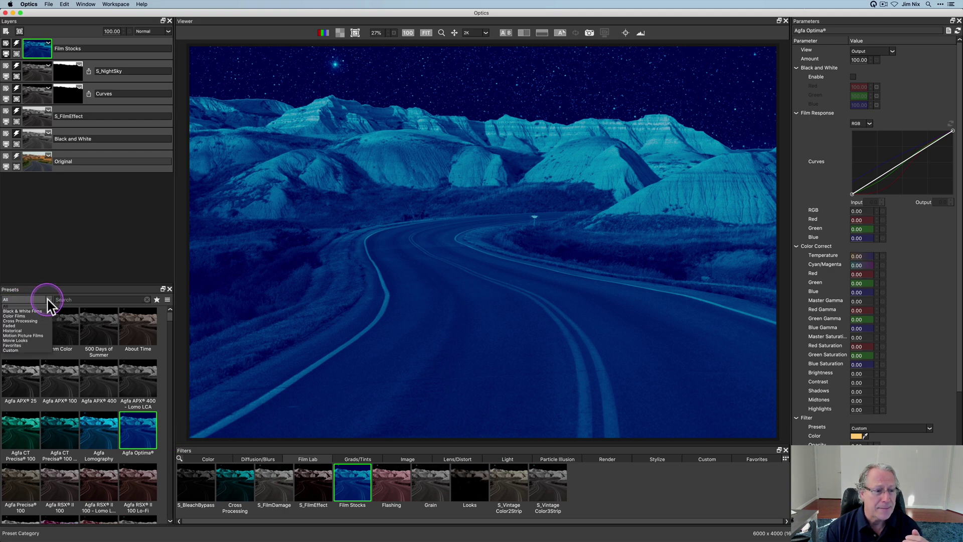
left_click(15, 340)
scroll(71, 424, "down", 5)
scroll(72, 424, "down", 2)
left_click(96, 399)
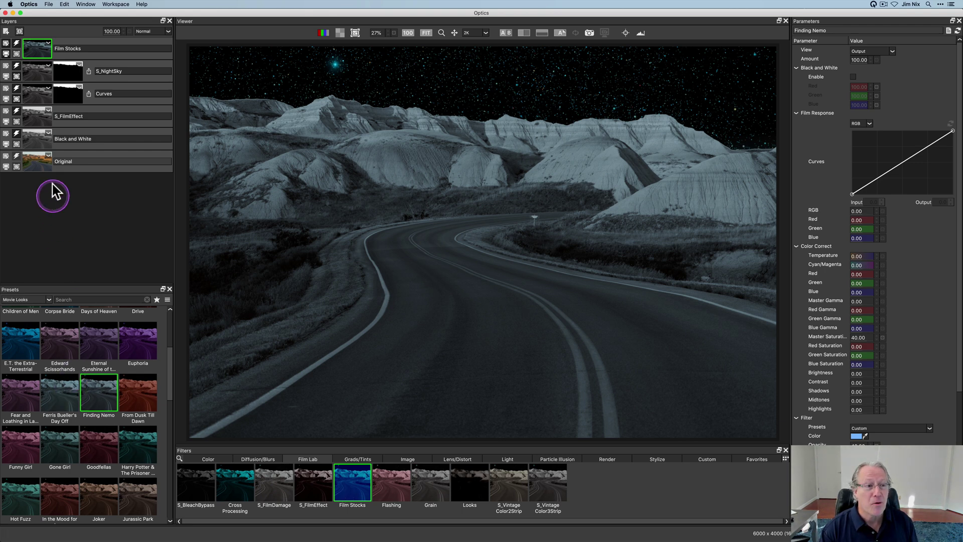
Add an empty layer above Film Stocks and browse the Particle Illusion emitter thumbnails
left_click(6, 31)
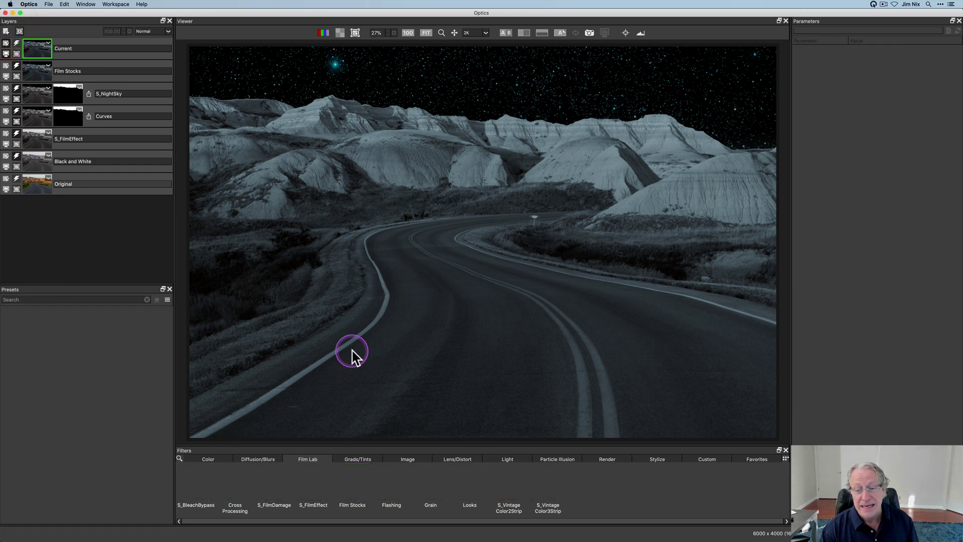
left_click(552, 459)
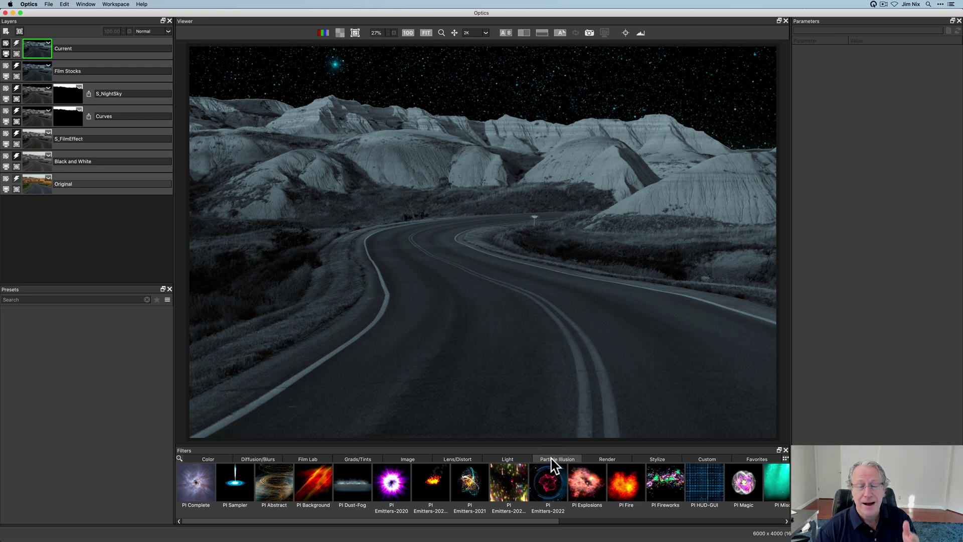
left_click(535, 491)
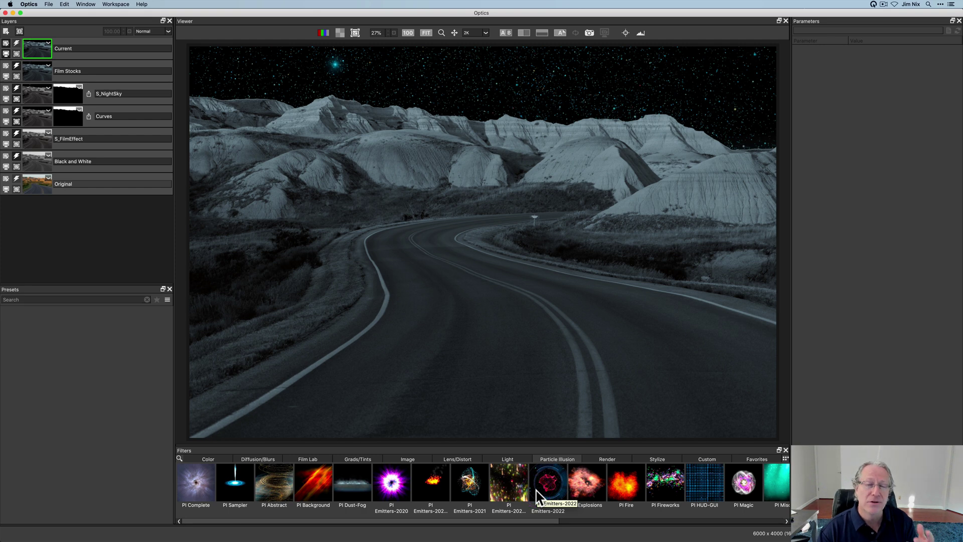
left_click(586, 489)
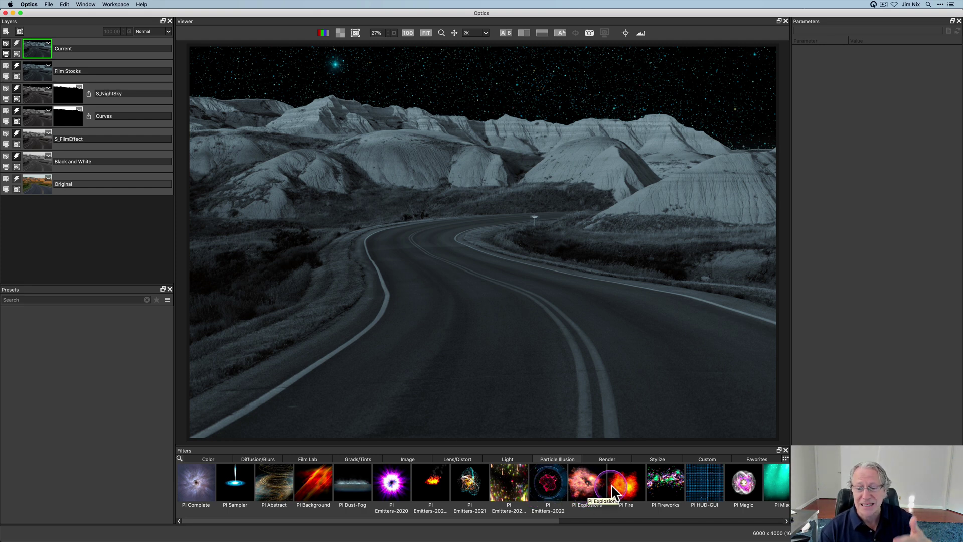
left_click(526, 485)
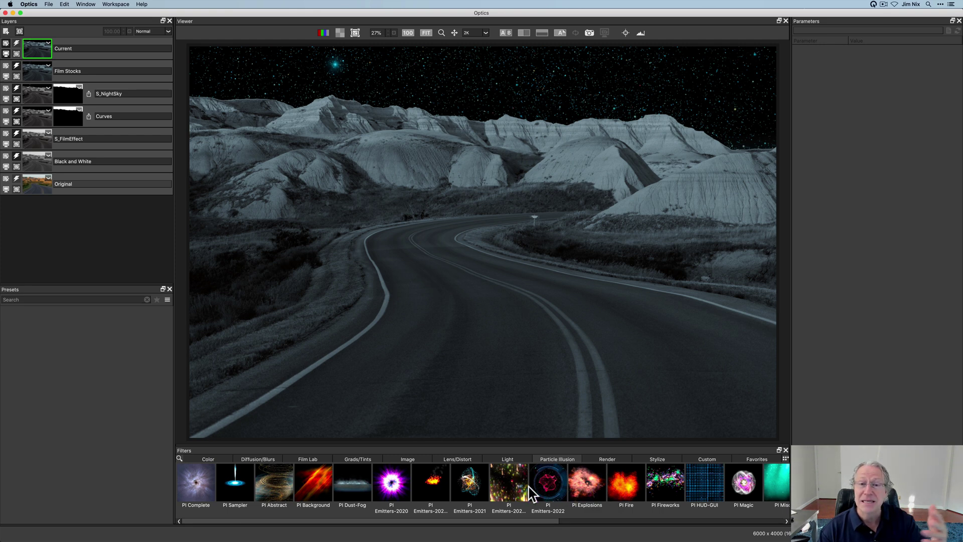
Apply PI Explosions with Boom Blast 06 at Master Scale 22, centred on the road bend
left_click(584, 485)
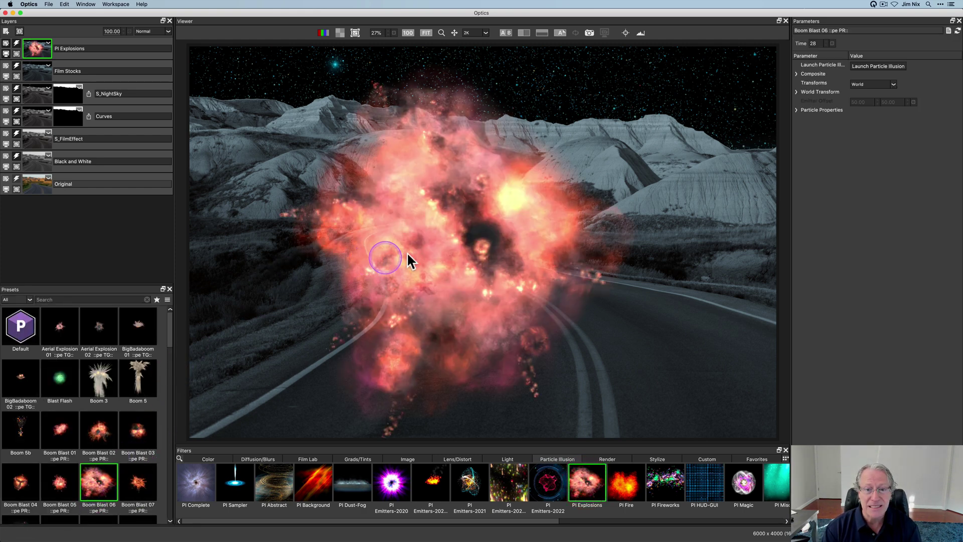
left_click(446, 227)
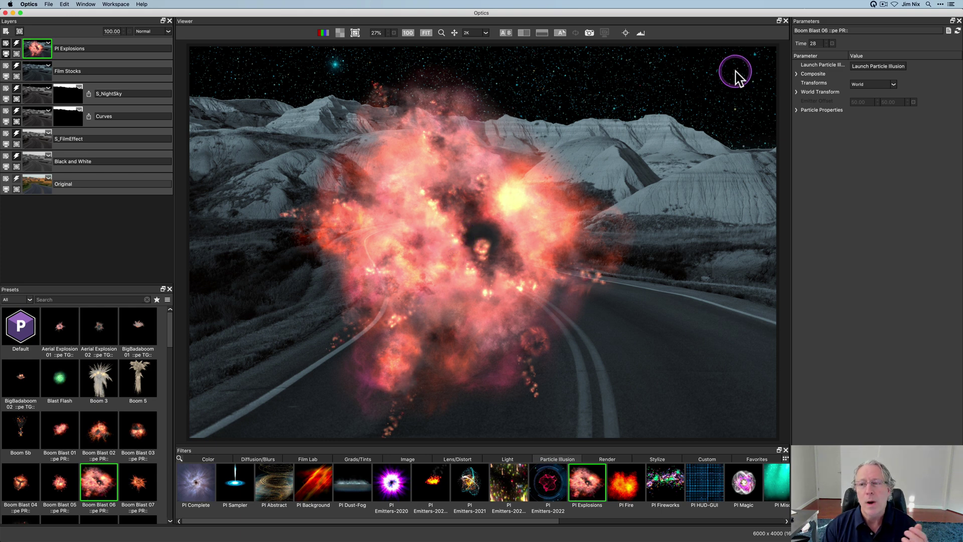
left_click(797, 92)
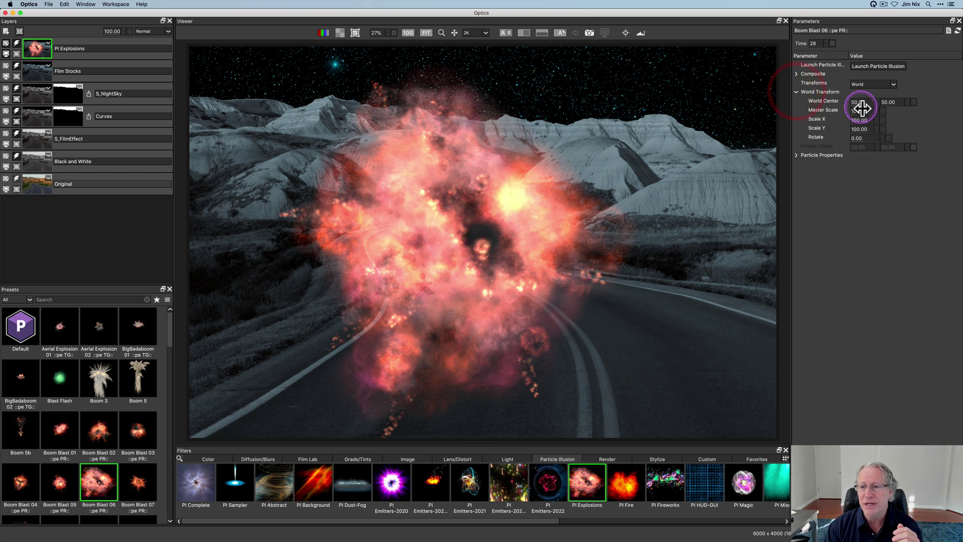
left_click_drag(864, 111, 830, 111)
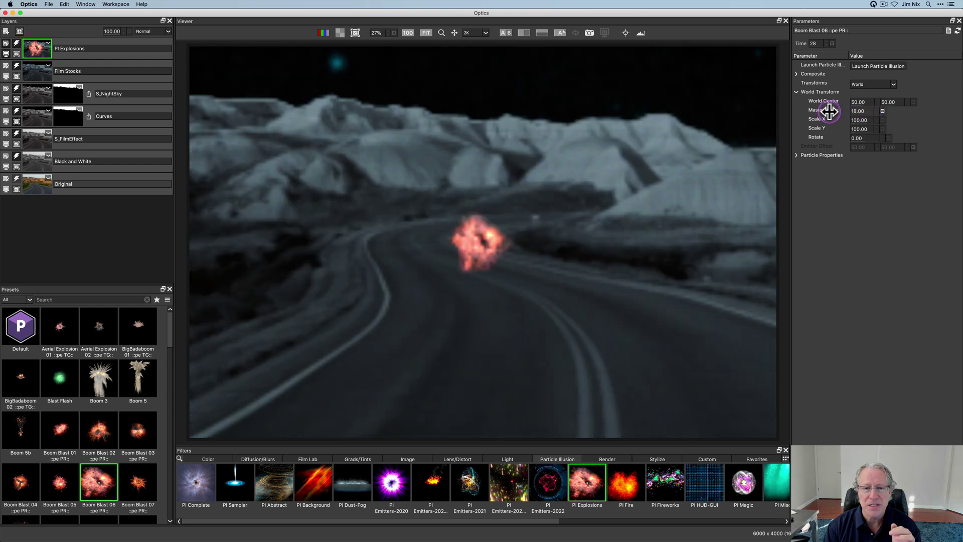
left_click_drag(829, 111, 831, 115)
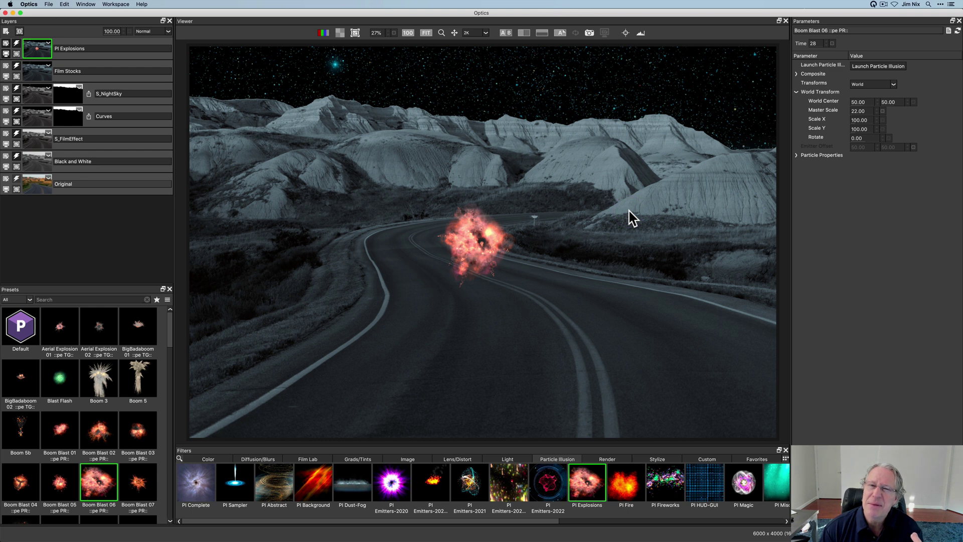
left_click(625, 33)
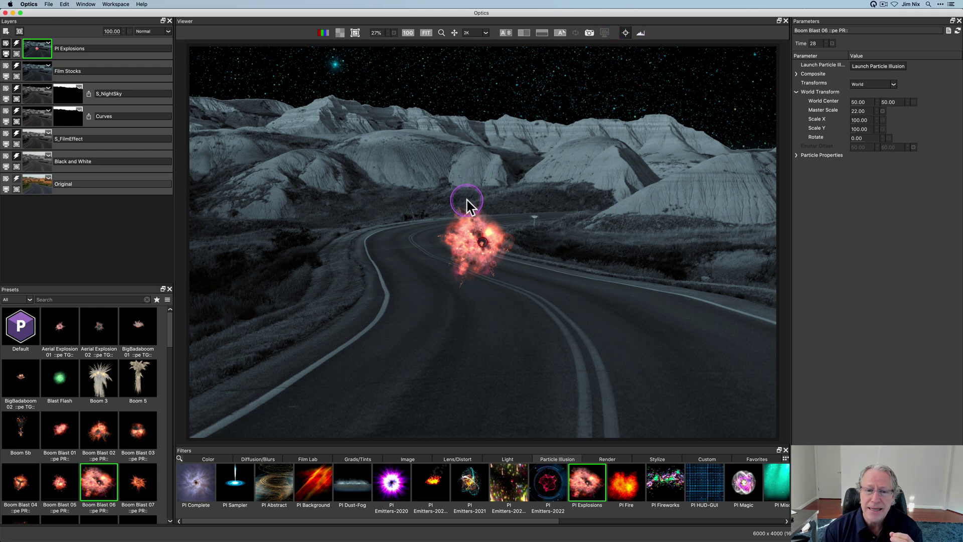
left_click(480, 244)
left_click_drag(480, 244, 480, 247)
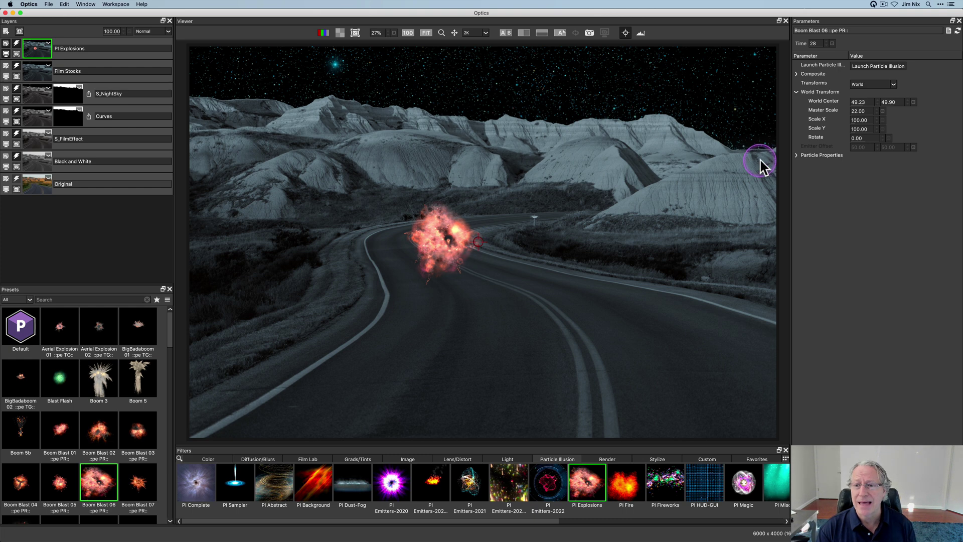
Vary the explosion's Random Seed and move its World Center left to X 48.85
left_click(798, 156)
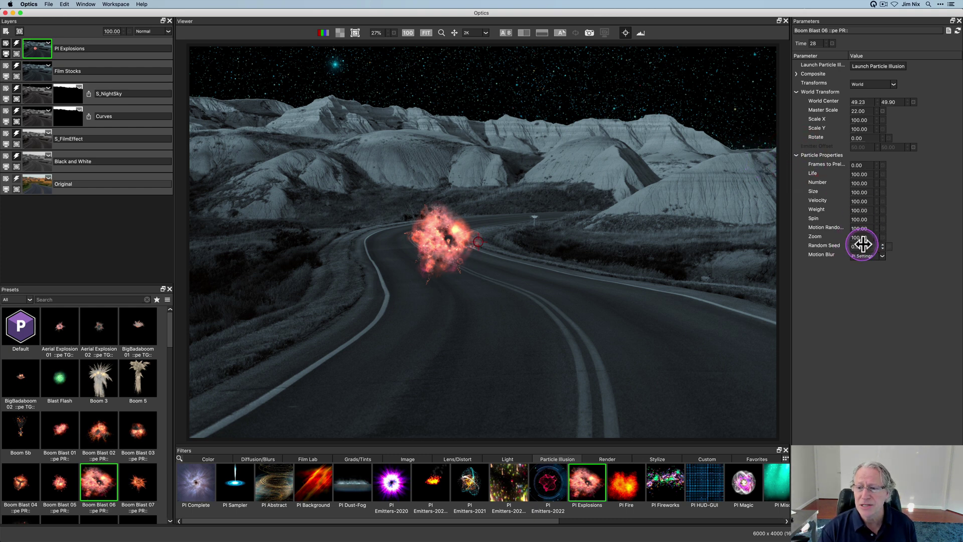
mouse_move(860, 246)
left_mouse_down()
mouse_move(872, 244)
mouse_move(856, 246)
left_mouse_up()
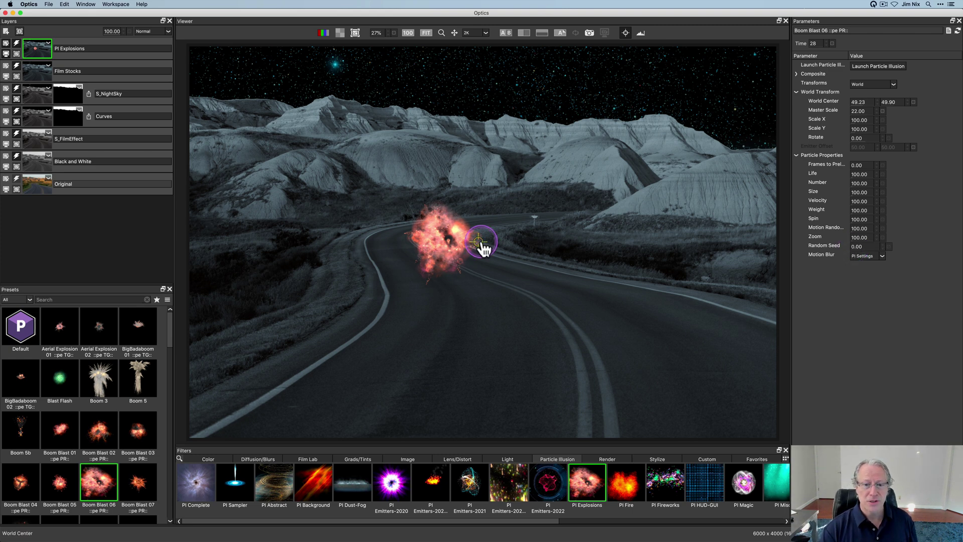
left_click_drag(482, 247, 479, 248)
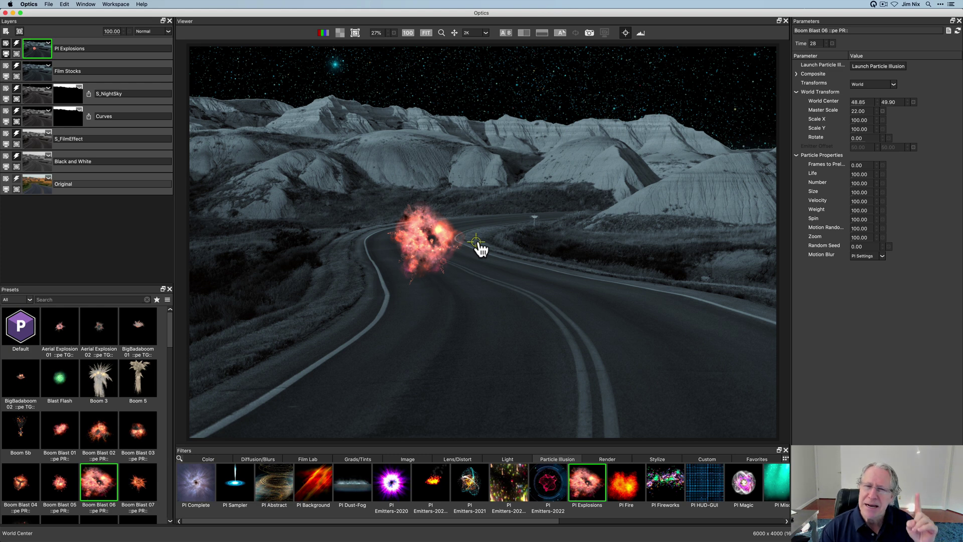
Add a new layer with the PI Sci-Fi EnergyBeam Oneshot preset, its World Center on the explosion
left_click(5, 31)
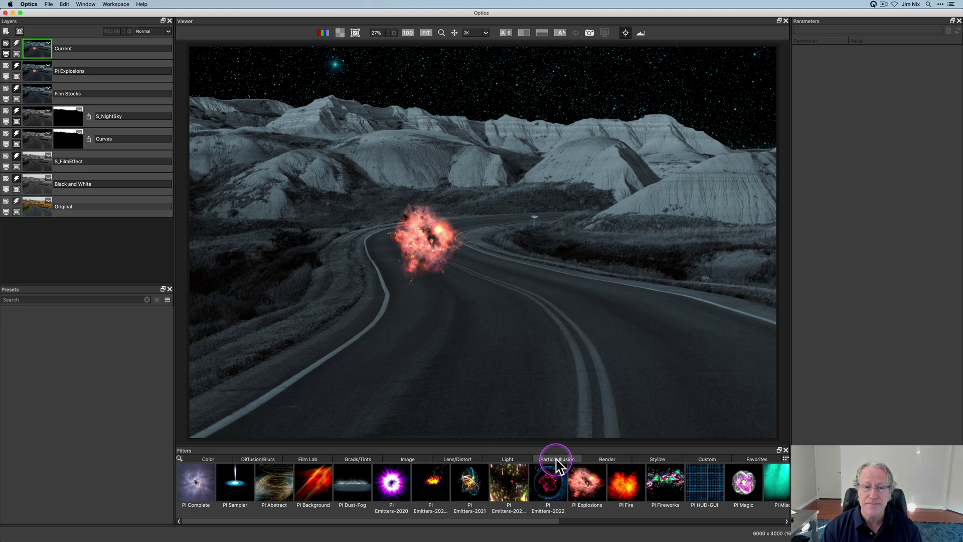
scroll(557, 465, "right", 10)
left_click(560, 484)
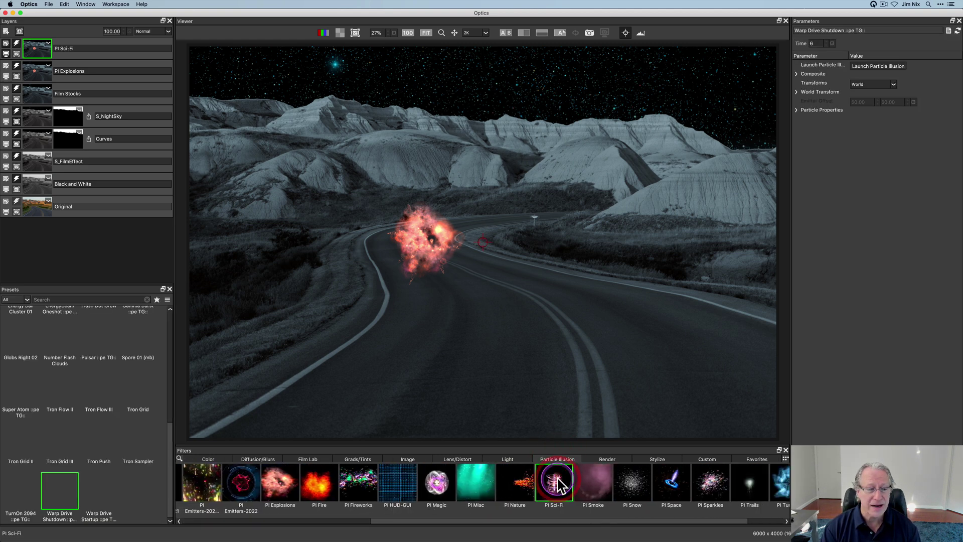
scroll(85, 416, "up", 5)
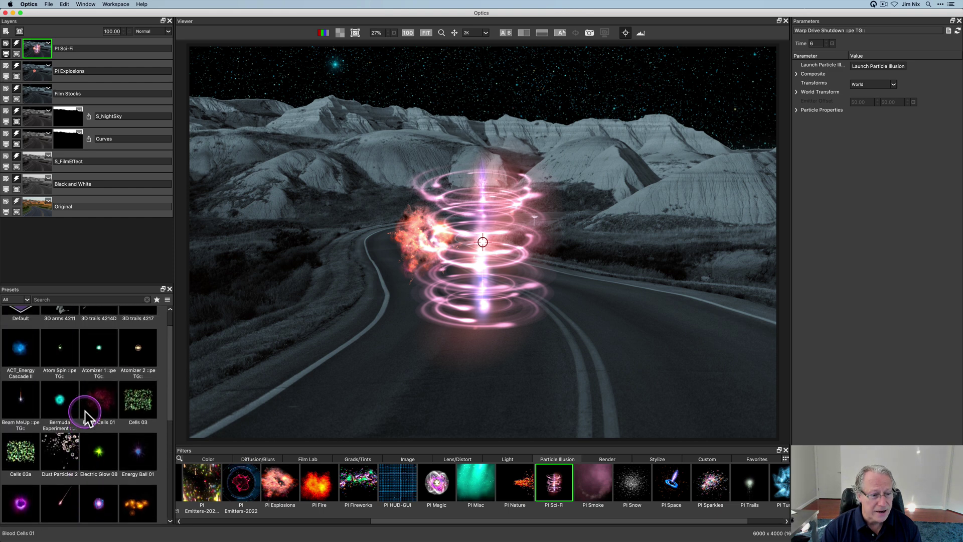
scroll(85, 417, "down", 3)
left_click(70, 432)
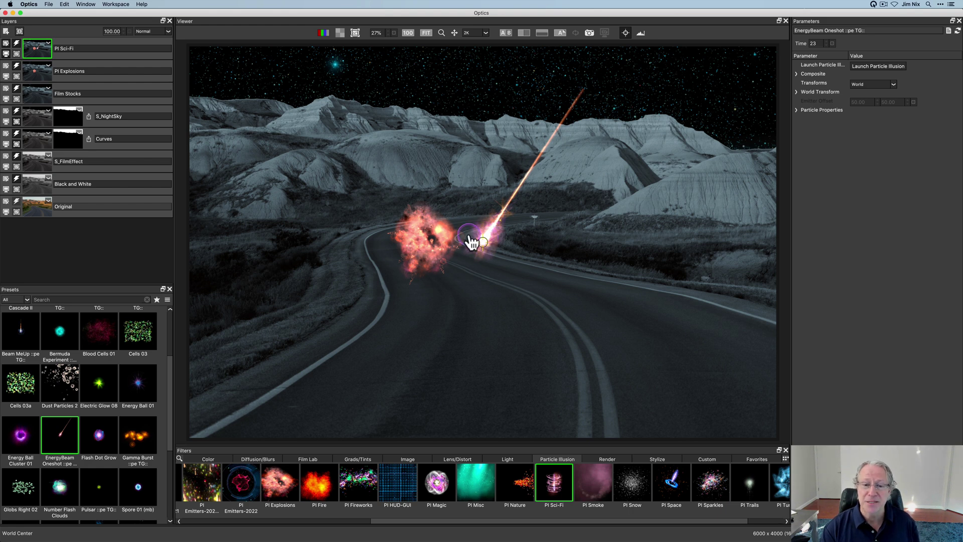
left_click_drag(471, 243, 466, 241)
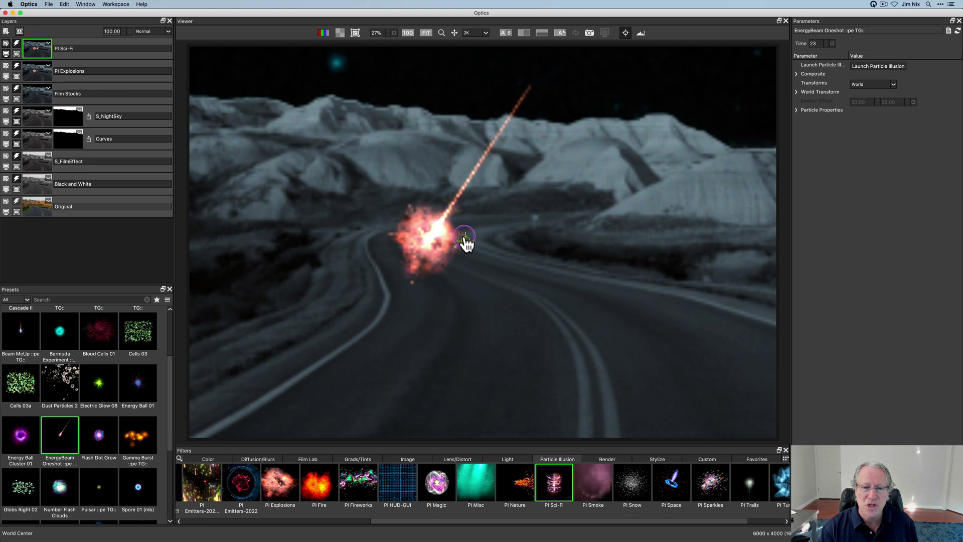
Nudge the beam's origin onto the explosion and stretch World Transform Scale Y to 134
left_click(466, 242)
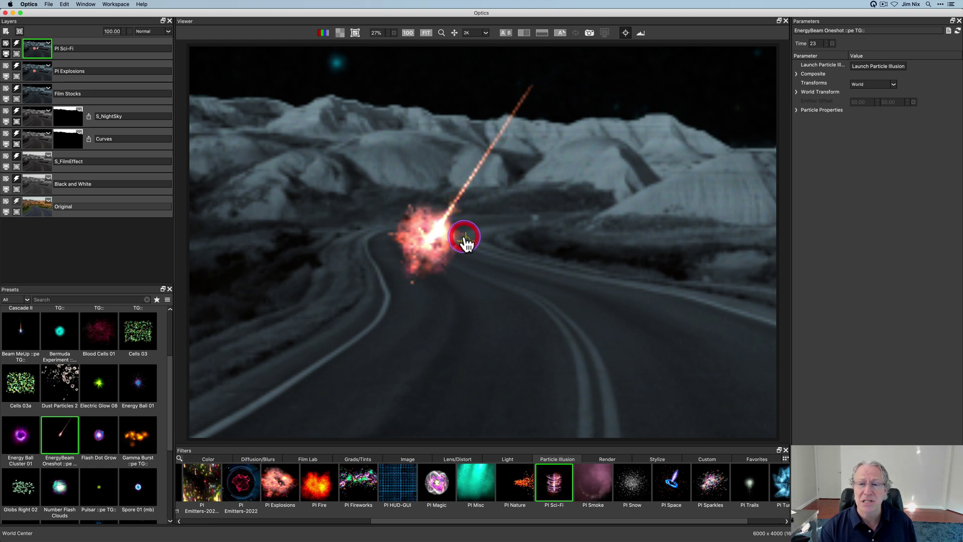
left_click(796, 93)
left_click(856, 125)
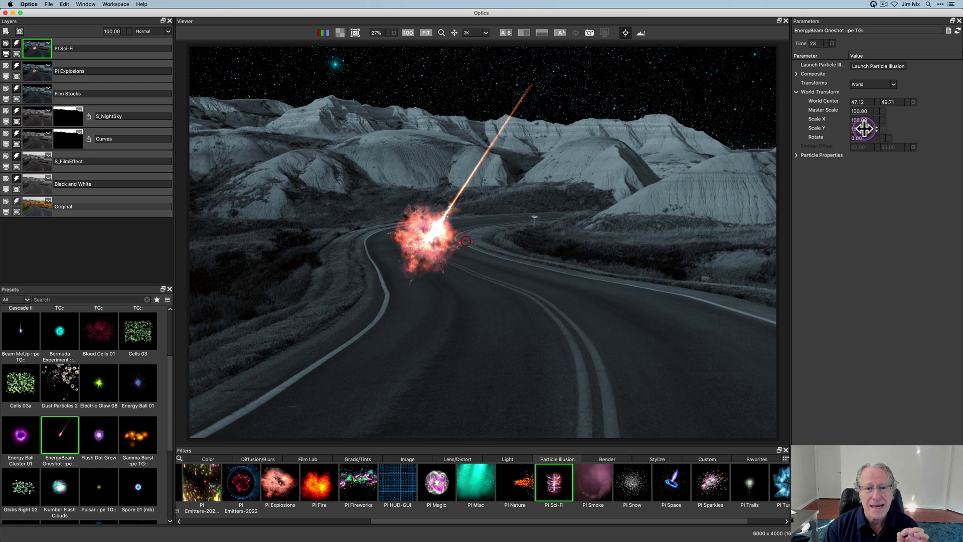
left_click_drag(864, 129, 879, 132)
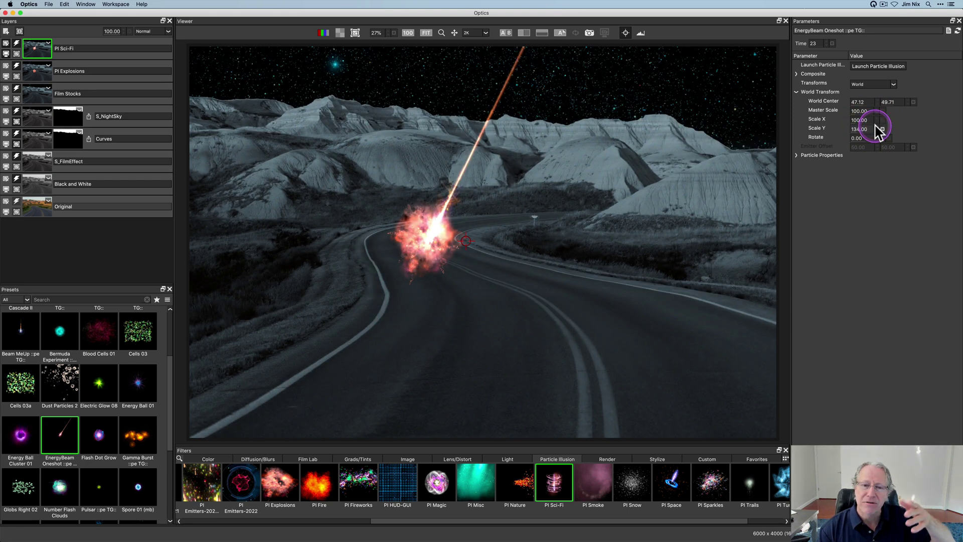
Set the beam's particle Size to 141 and Random Seed to 28
left_click(796, 155)
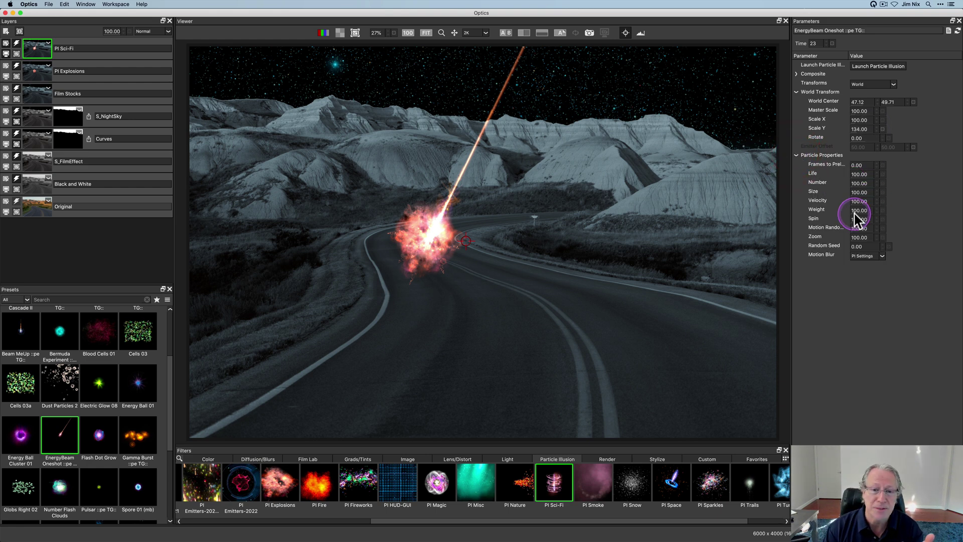
left_click_drag(853, 192, 877, 192)
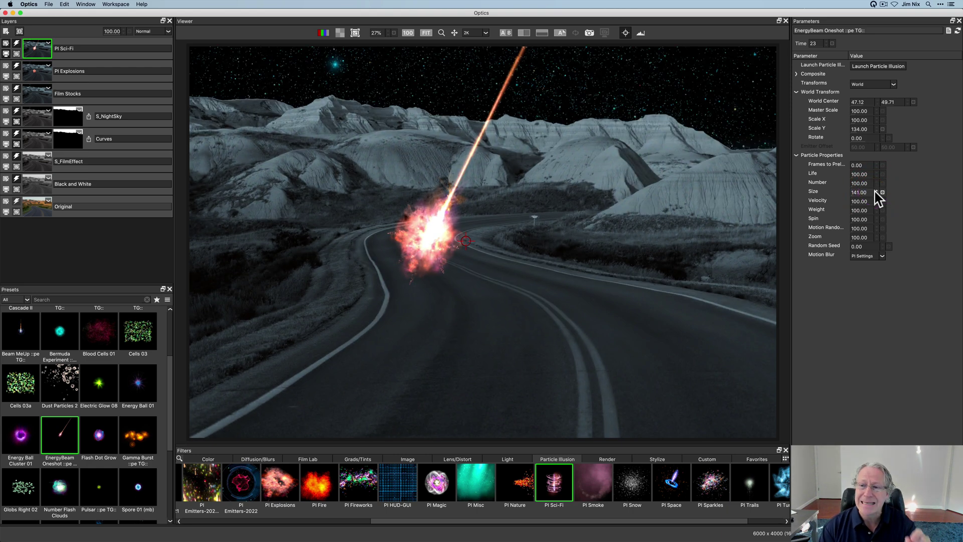
left_click_drag(858, 246, 870, 242)
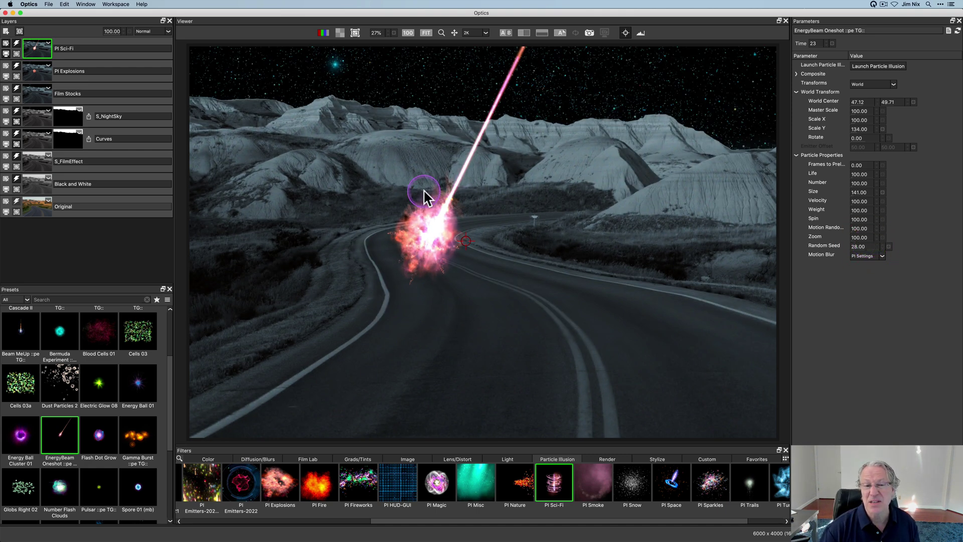
Hide the centre overlay, compare before and after in split view, then apply the effects
left_click(626, 35)
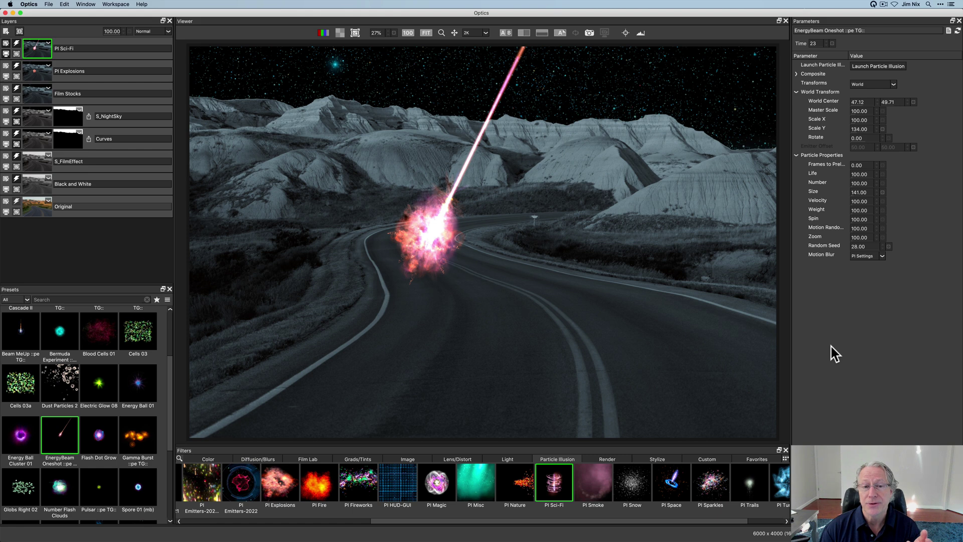
left_click(523, 33)
left_click_drag(506, 196, 349, 175)
left_click(523, 33)
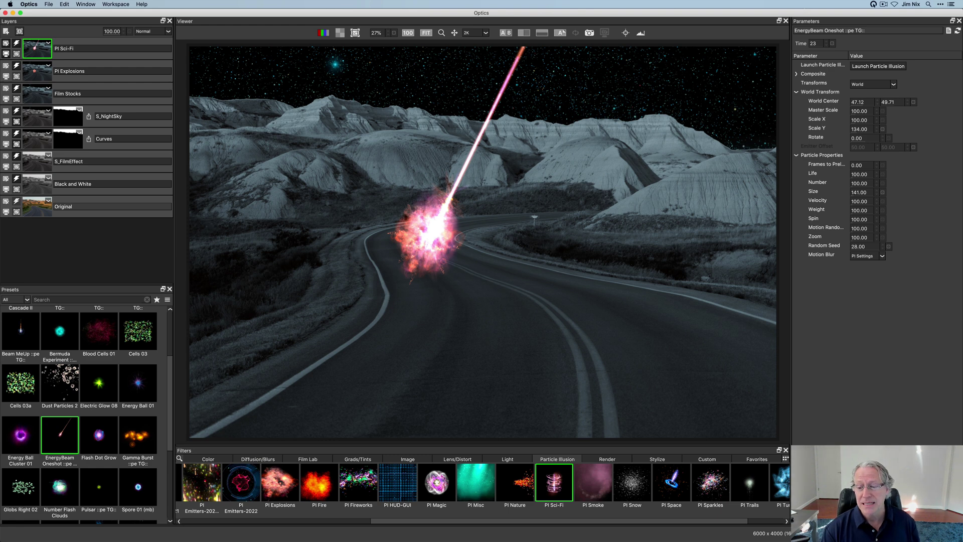
key("Return")
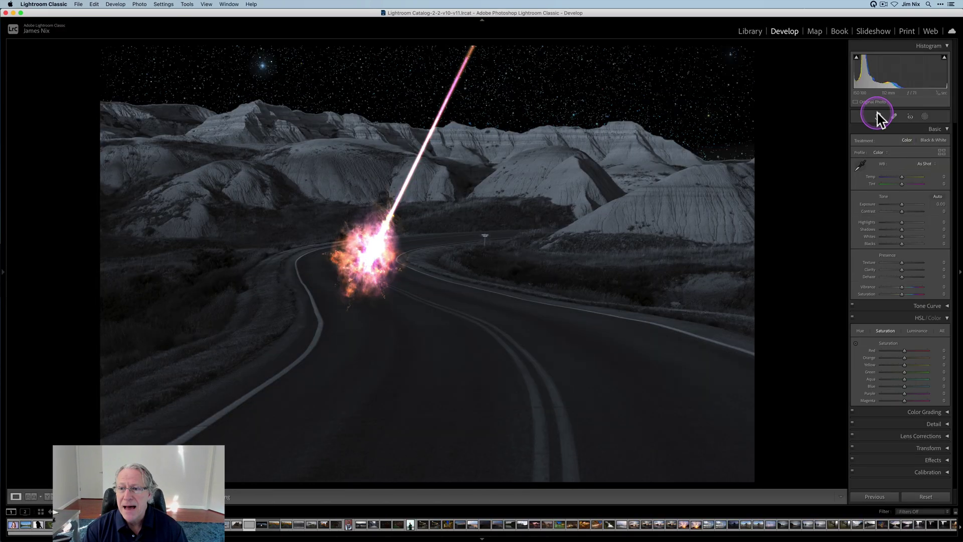
Crop the composite to 16 x 9, shifting the photo down so the starry sky fills the top
left_click(878, 116)
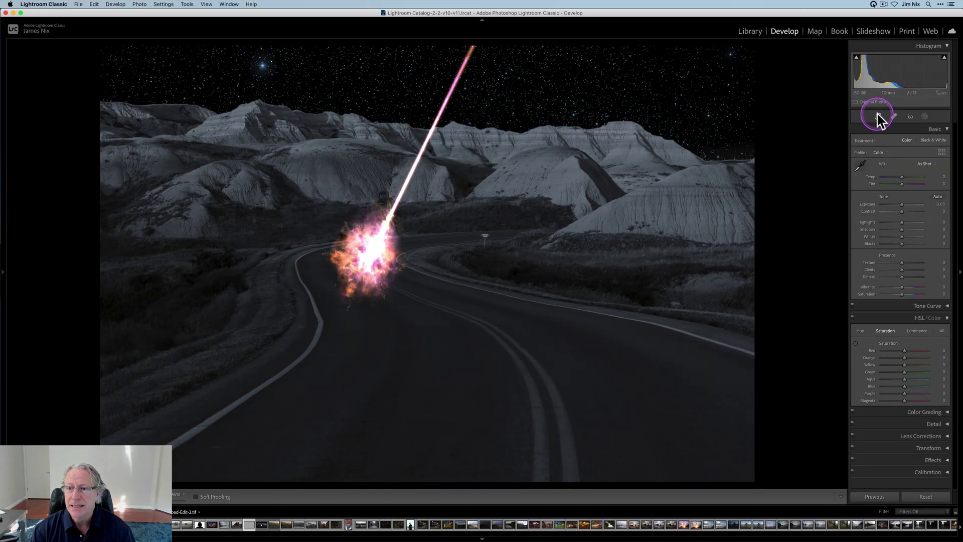
left_click(921, 141)
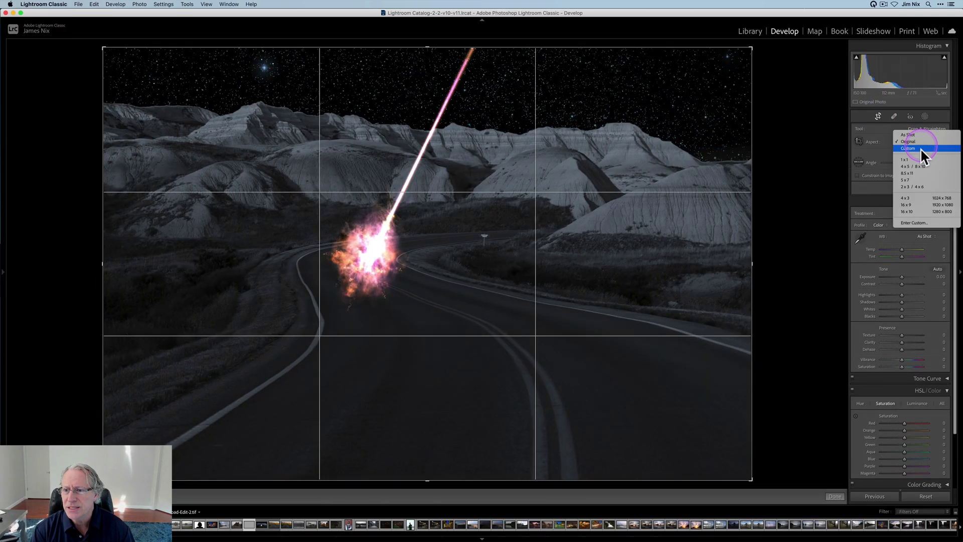
left_click(912, 204)
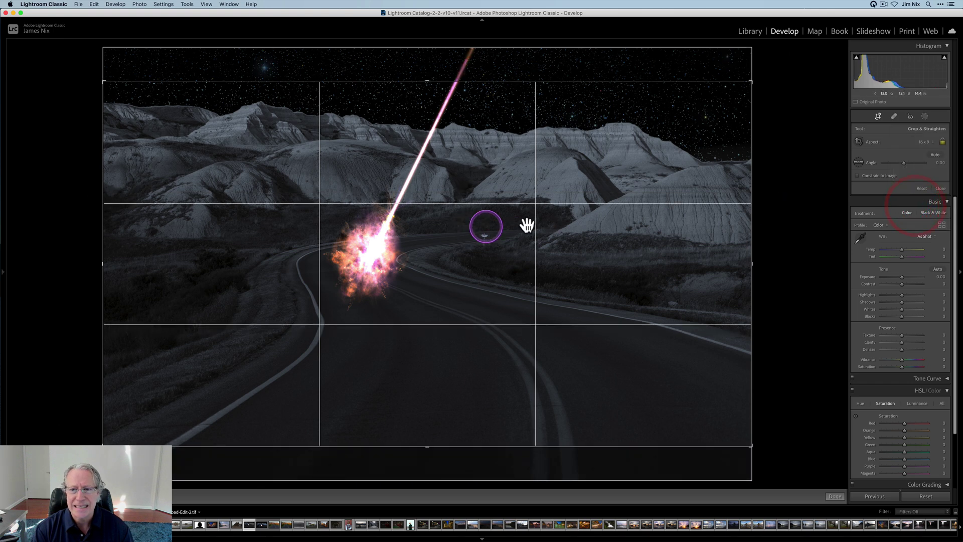
left_click_drag(752, 262, 727, 267)
left_click_drag(436, 286, 447, 344)
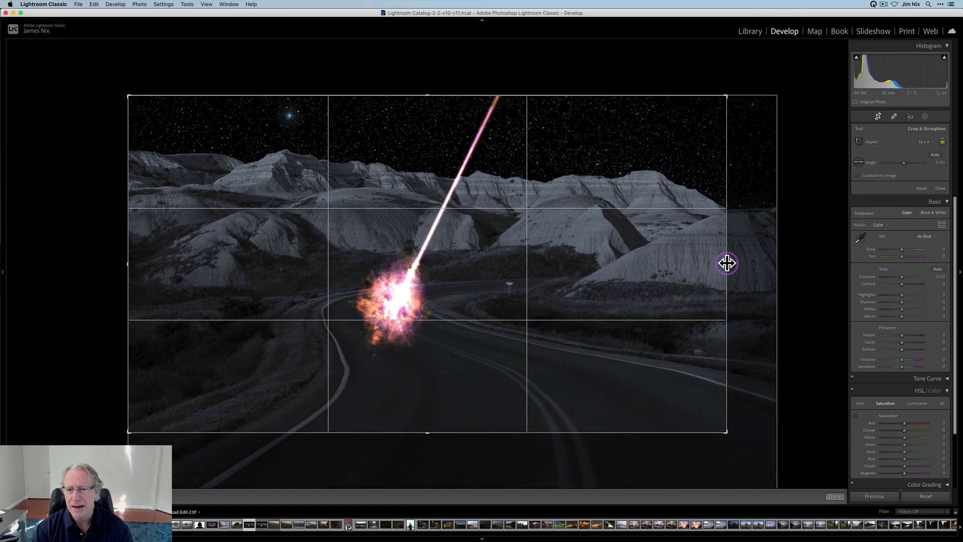
left_click_drag(727, 262, 724, 263)
Commit the crop, then raise Contrast to +32 and Clarity to +35
left_click(833, 496)
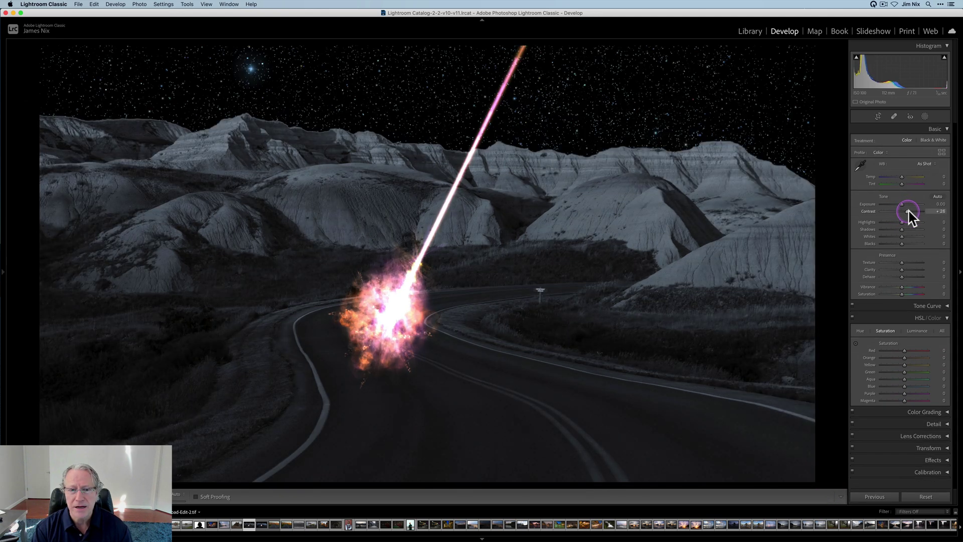
left_click_drag(907, 211, 900, 235)
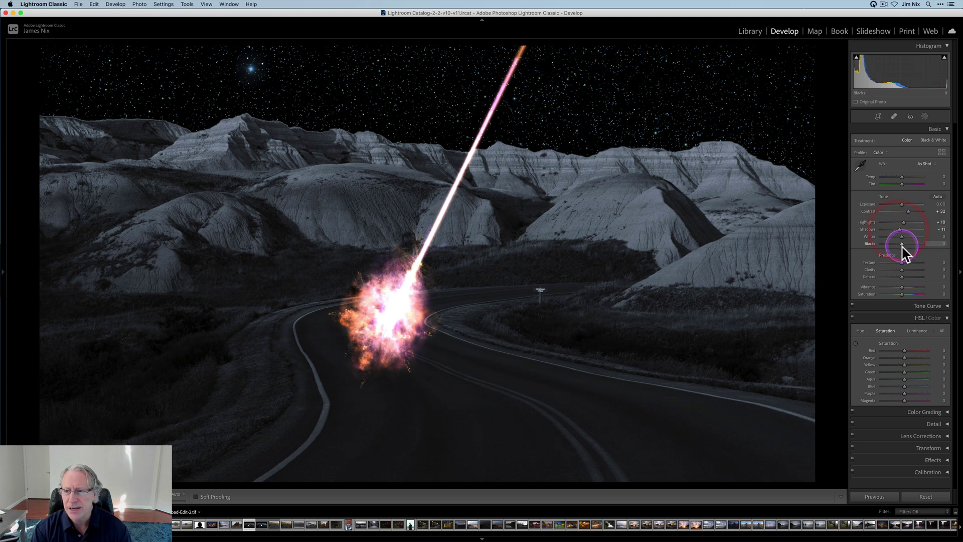
left_click_drag(903, 271, 910, 275)
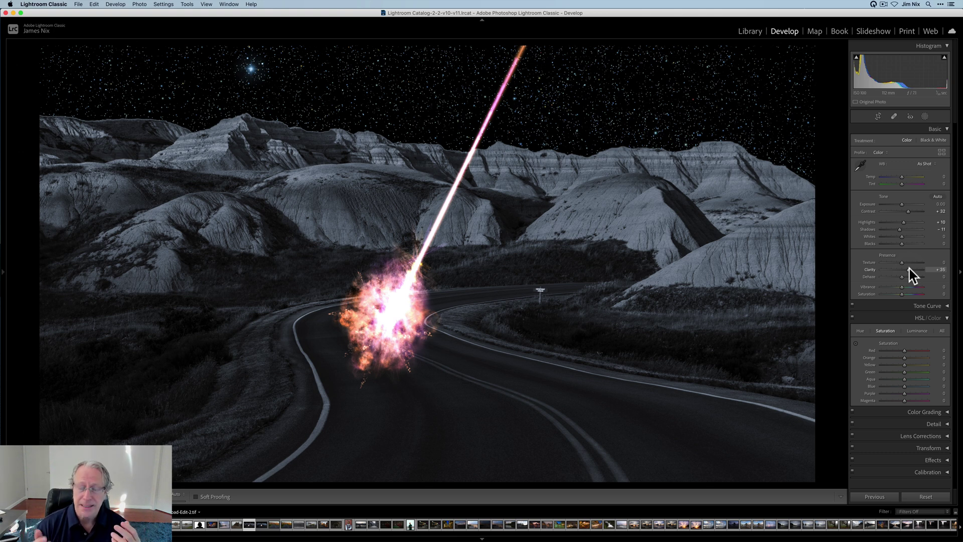
key("Right")
key("Right")
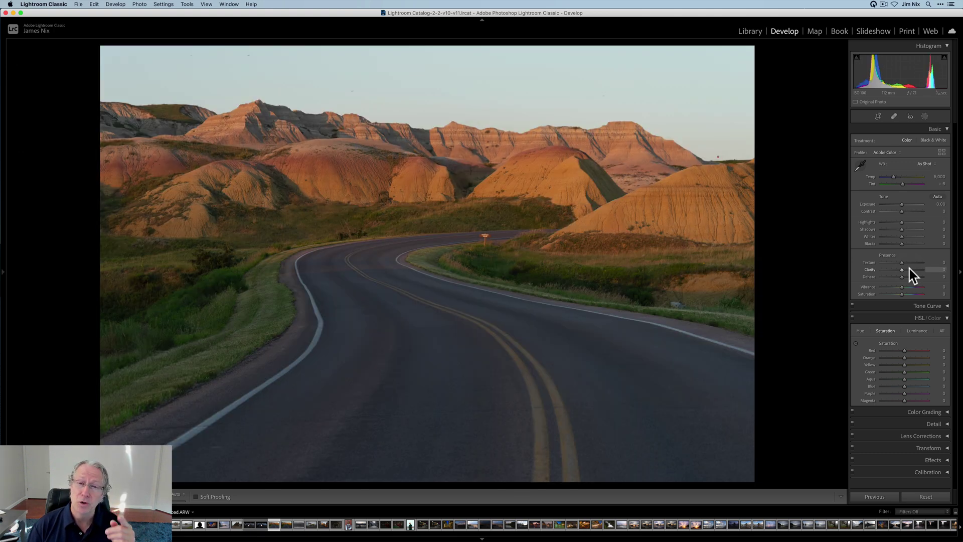
key("Left")
key("Left")
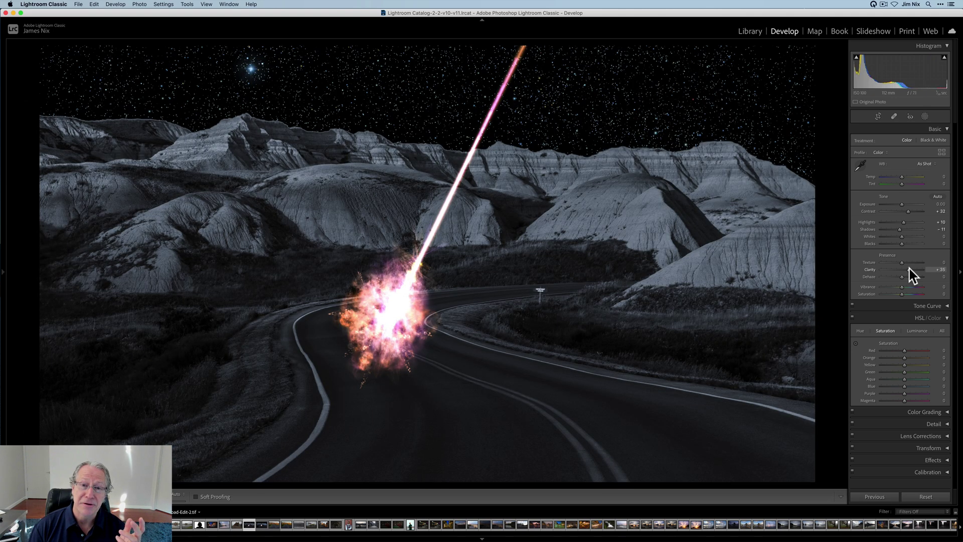